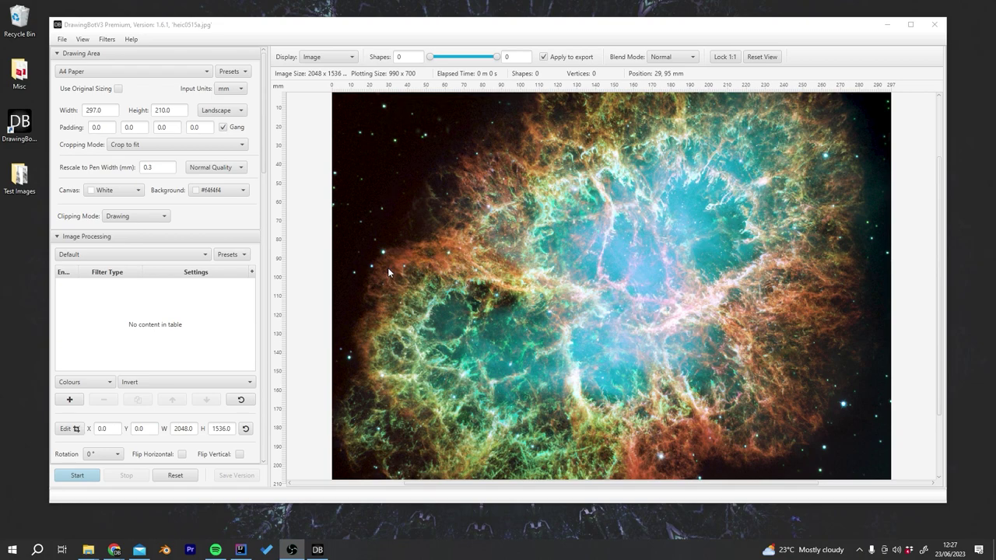
Collapse the Drawing Area panel, keeping Sketch Lines as the path finding style
{"action": "left_click", "coordinate": [155, 53]}
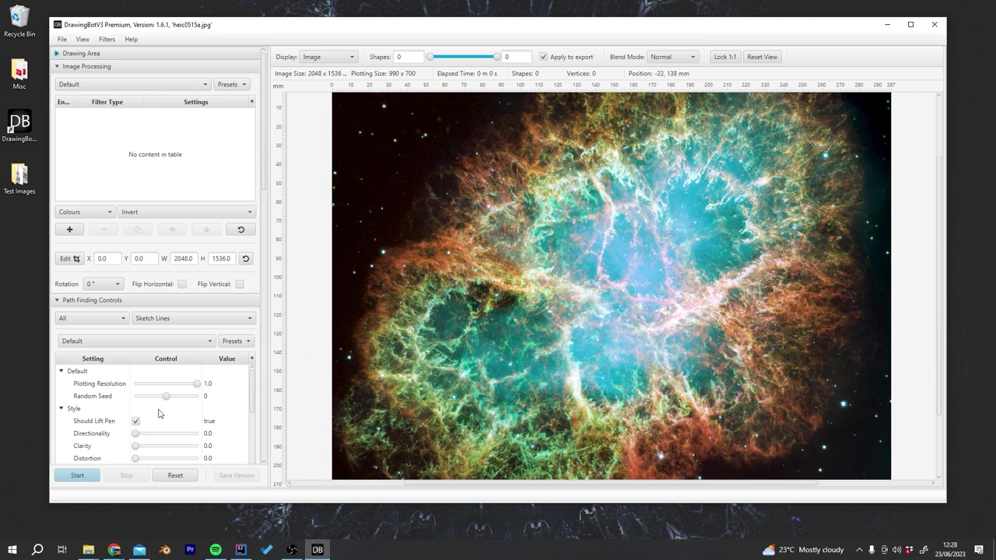
Plot the nebula as Sketch Lines, then select the Custom Overlay filter under Borders
{"action": "left_click", "coordinate": [78, 476]}
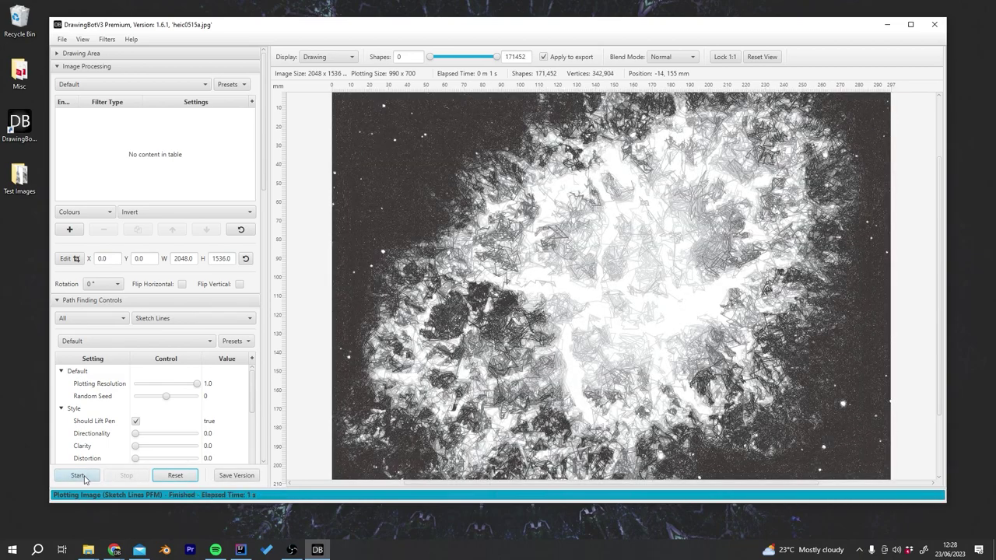
{"action": "left_click", "coordinate": [84, 211]}
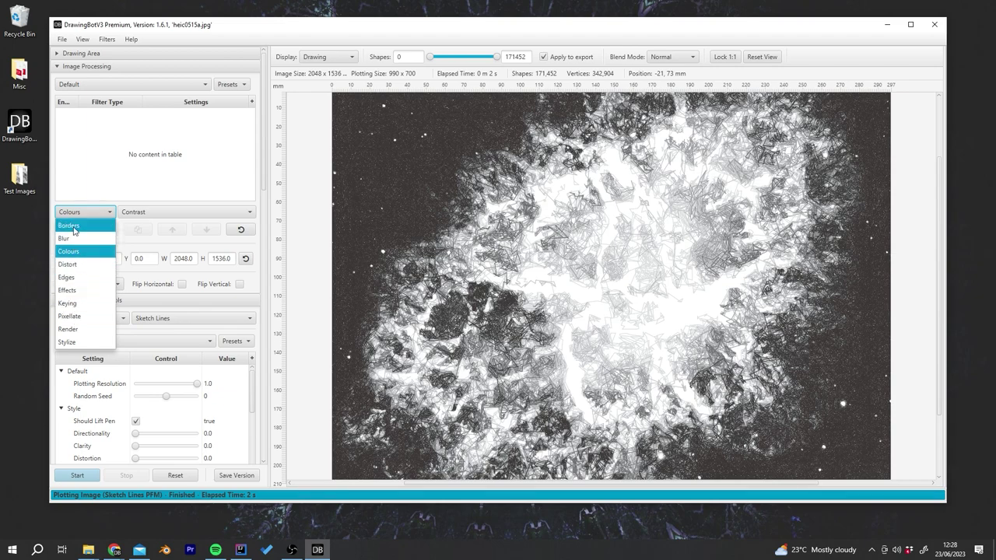
{"action": "left_click", "coordinate": [69, 225]}
{"action": "left_click", "coordinate": [162, 215]}
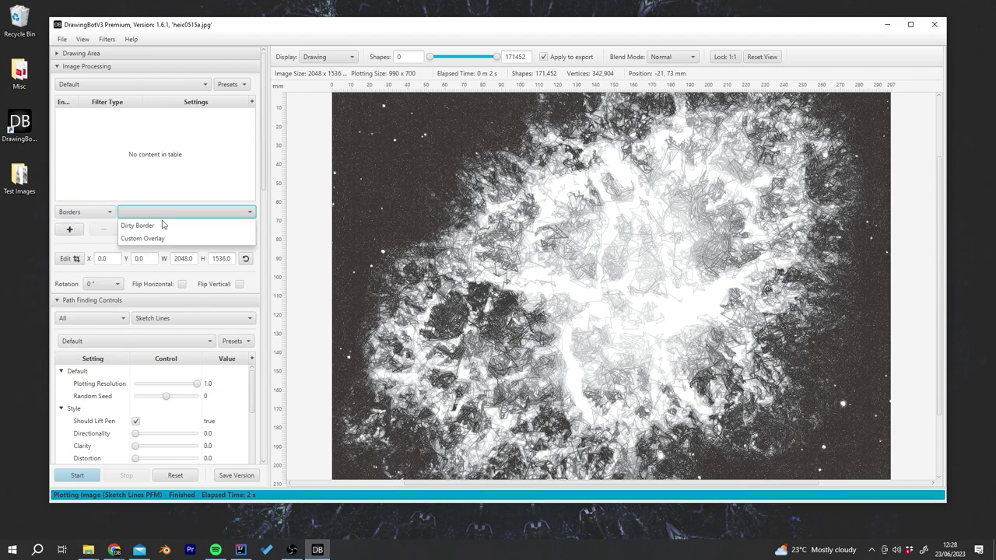
{"action": "left_click", "coordinate": [155, 240]}
{"action": "left_click", "coordinate": [70, 231]}
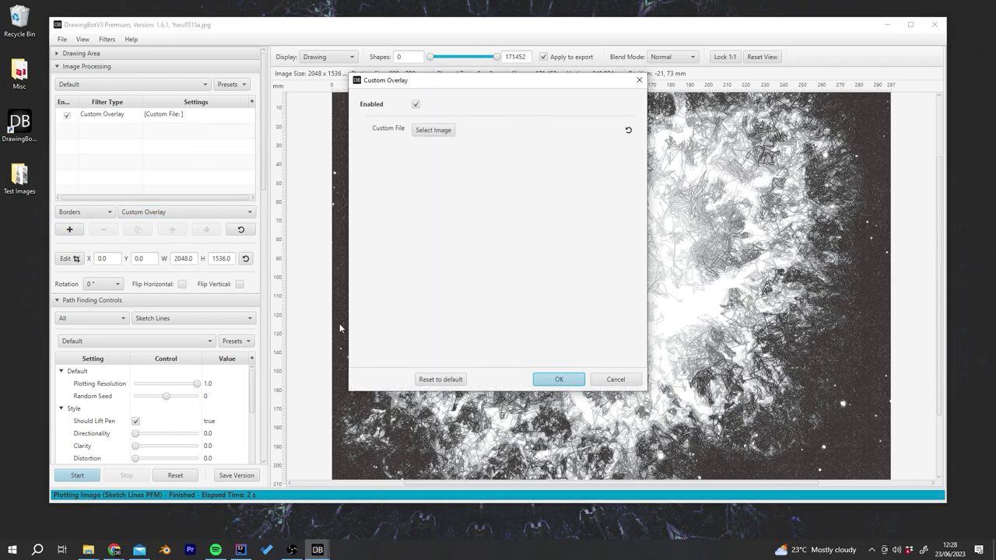
{"action": "left_click", "coordinate": [432, 130]}
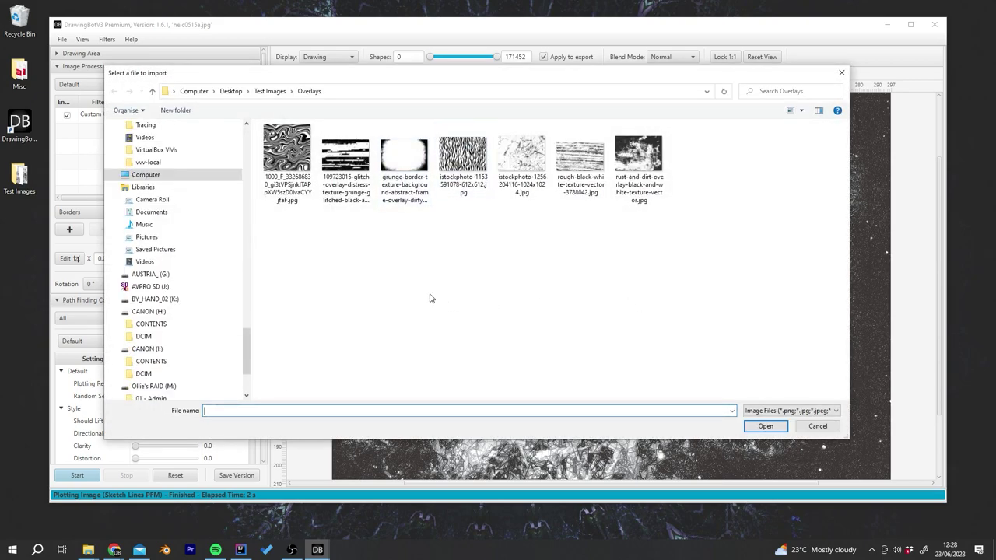
{"action": "right_click", "coordinate": [447, 249]}
{"action": "mouse_move", "coordinate": [491, 257]}
{"action": "left_click", "coordinate": [626, 267]}
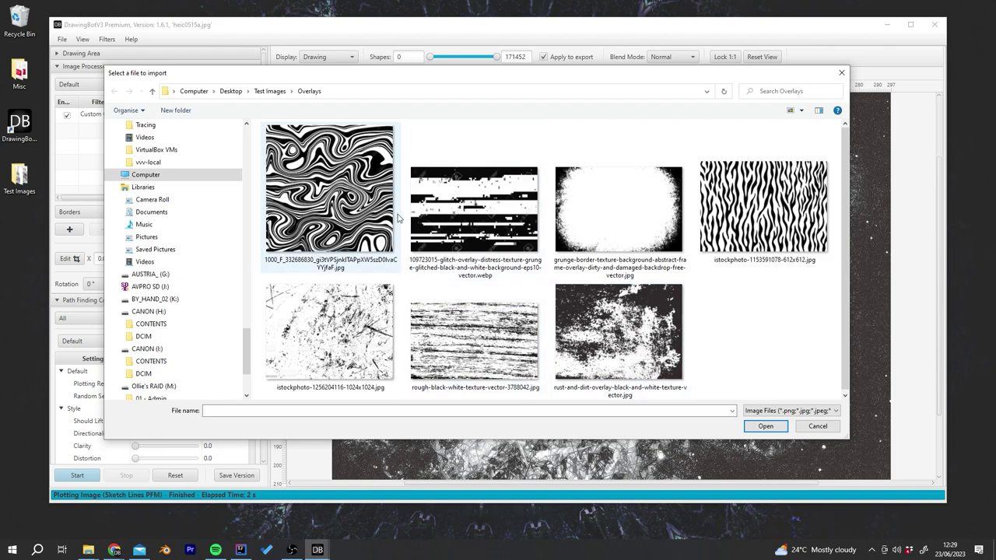
{"action": "left_click", "coordinate": [778, 214]}
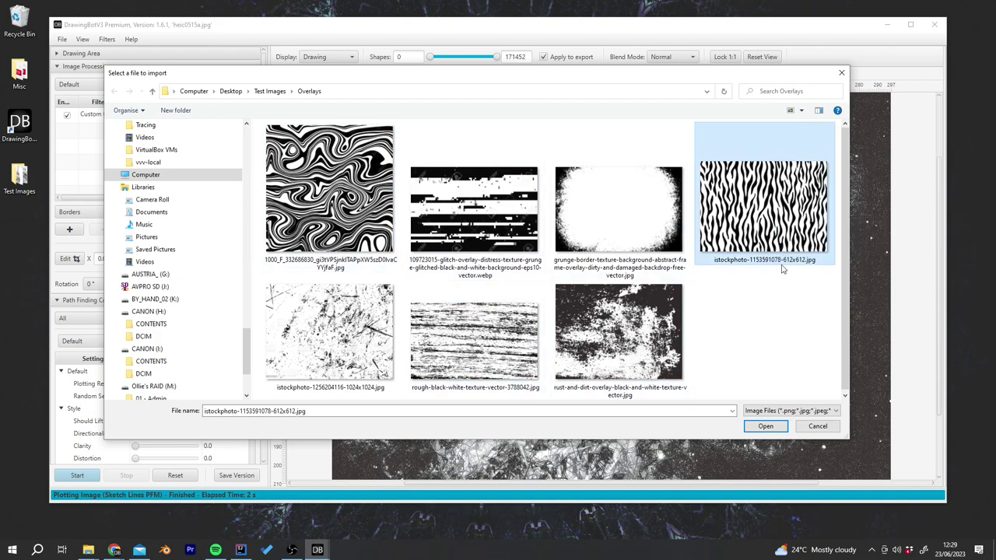
{"action": "left_click", "coordinate": [767, 427]}
Confirm the zebra overlay settings and replot the nebula drawing
{"action": "left_click", "coordinate": [555, 382]}
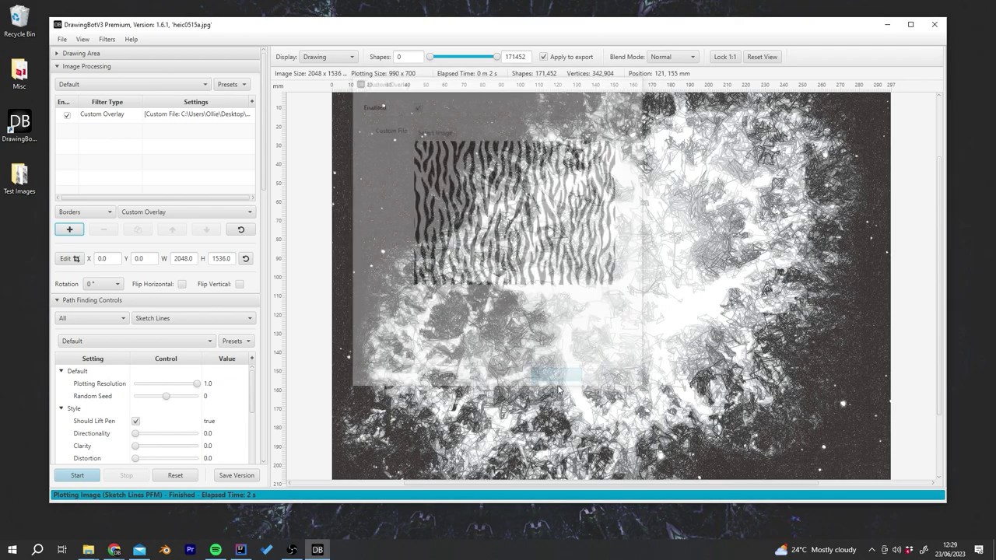
{"action": "left_click", "coordinate": [77, 475]}
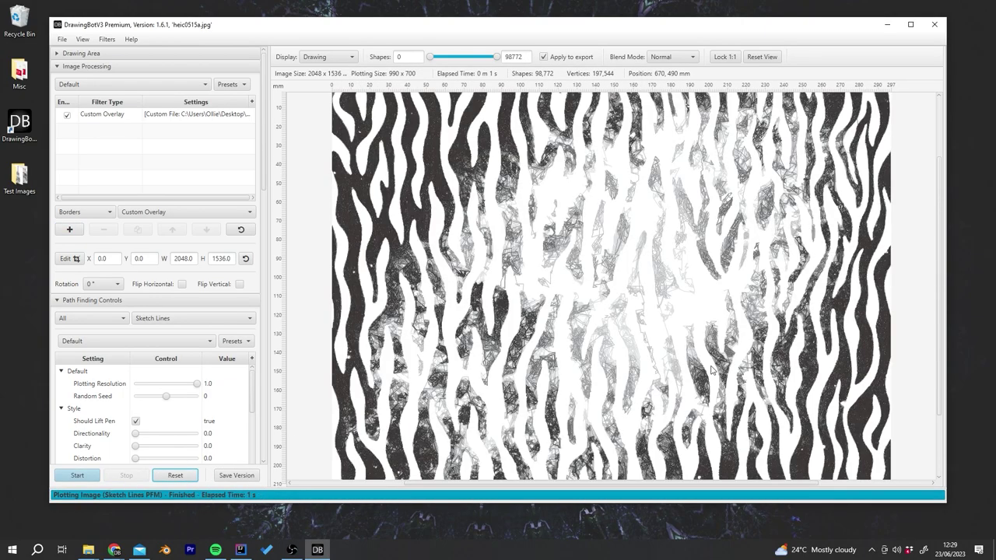
{"action": "scroll", "coordinate": [557, 328], "scroll_direction": "down", "scroll_amount": 2}
{"action": "scroll", "coordinate": [579, 293], "scroll_direction": "up", "scroll_amount": 1}
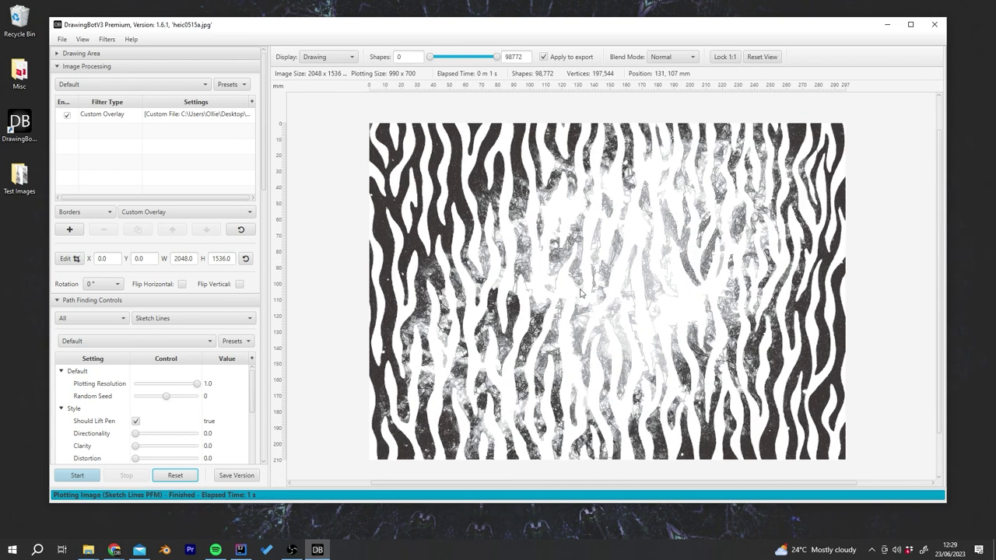
Check the overlaid source image with a reset view, then return to the Drawing display
{"action": "left_click", "coordinate": [339, 53]}
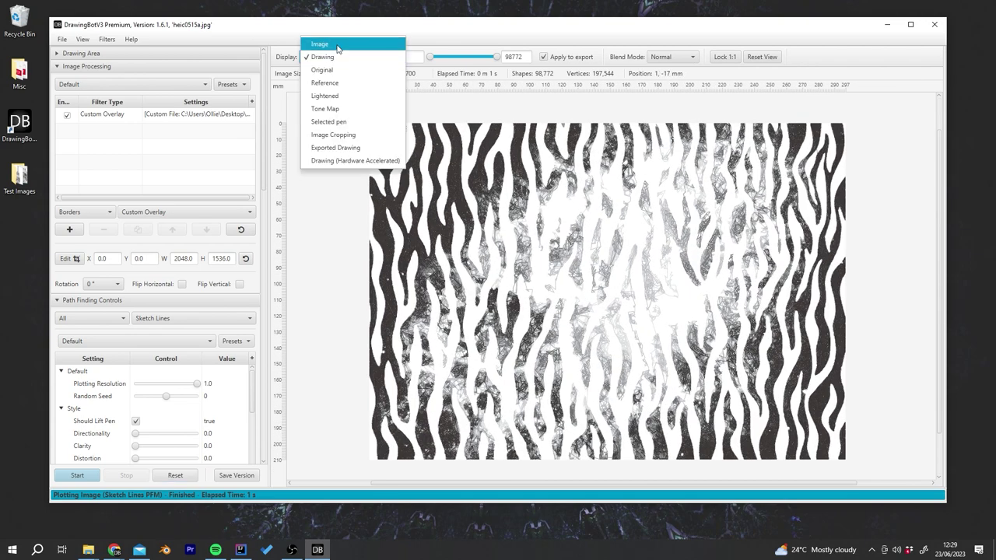
{"action": "left_click", "coordinate": [336, 44]}
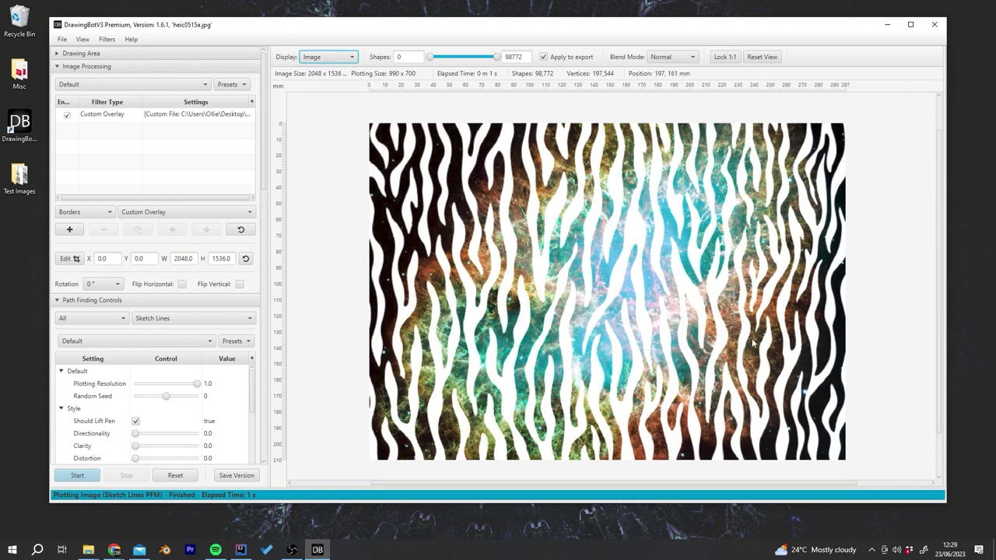
{"action": "left_click", "coordinate": [762, 57]}
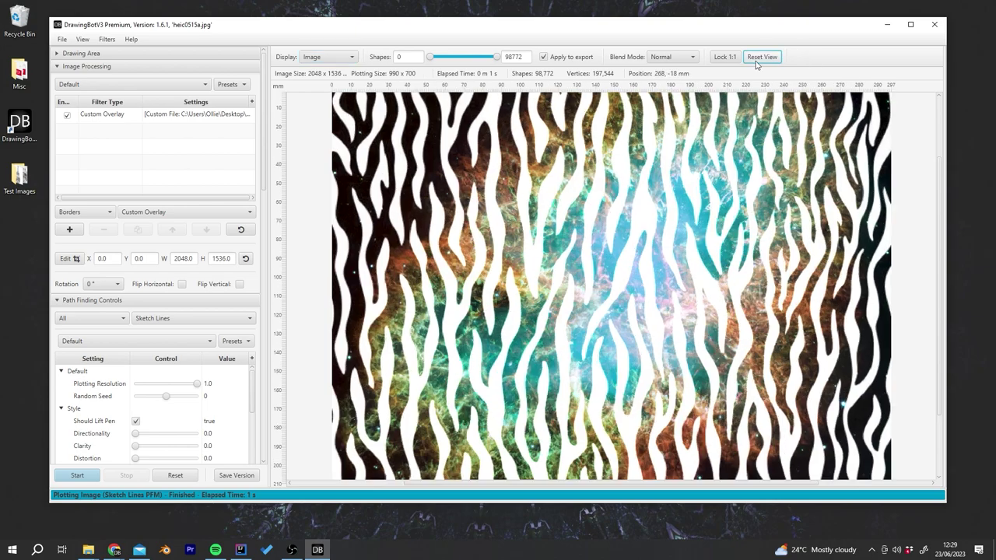
{"action": "left_click", "coordinate": [328, 57]}
{"action": "left_click", "coordinate": [375, 69]}
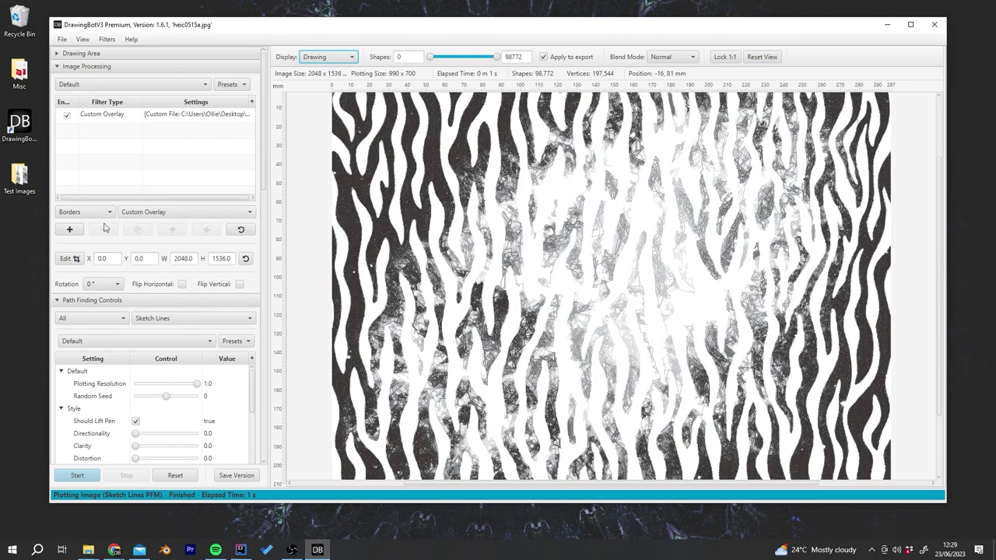
Toggle the Custom Overlay's Enabled box off and on, then replot
{"action": "left_click", "coordinate": [69, 116]}
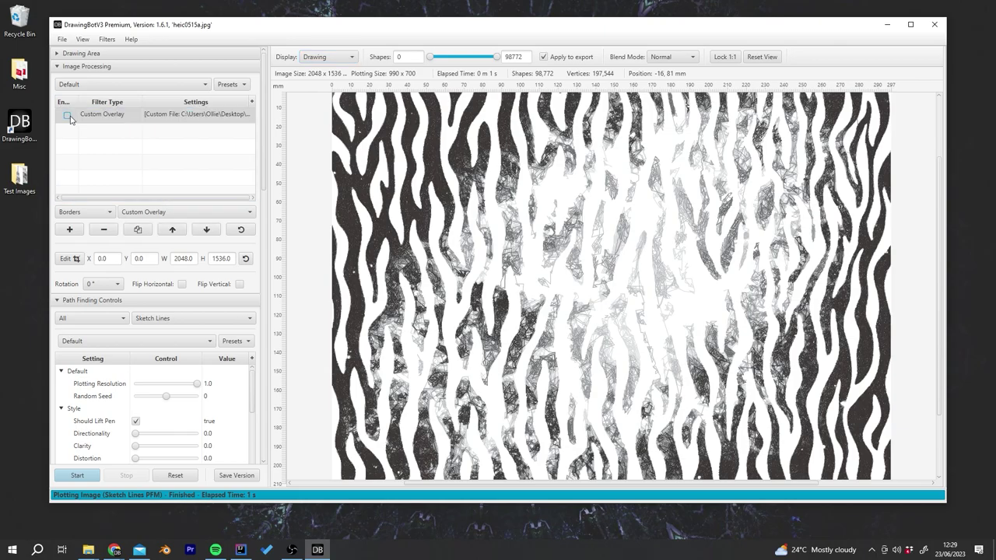
{"action": "left_click", "coordinate": [67, 116]}
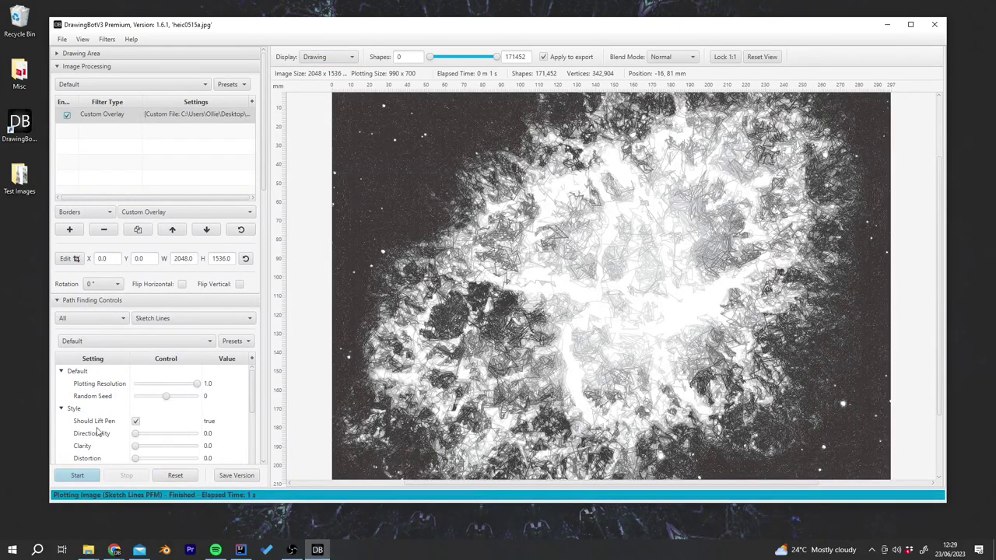
{"action": "left_click", "coordinate": [78, 475]}
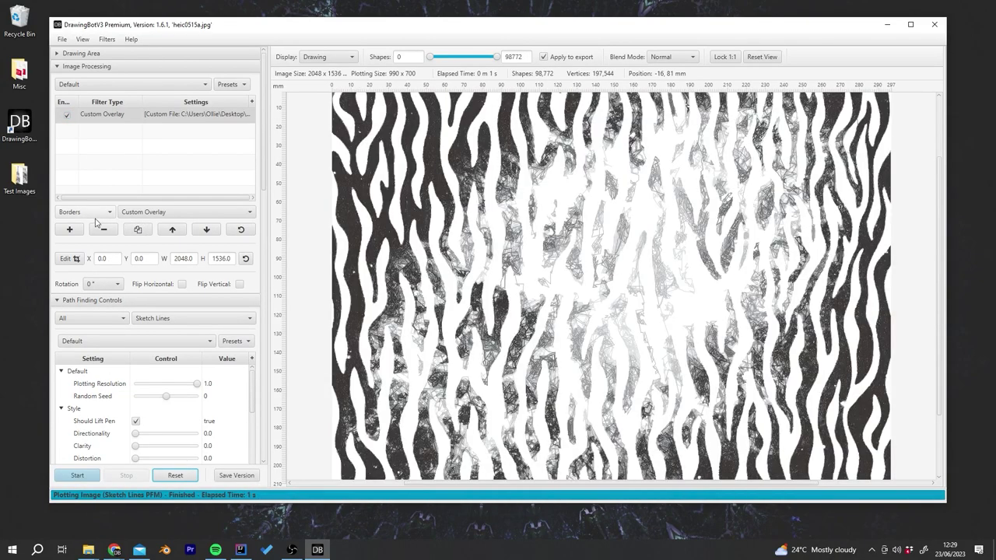
Add a second Custom Overlay with the scratched grunge texture and replot
{"action": "left_click", "coordinate": [69, 229]}
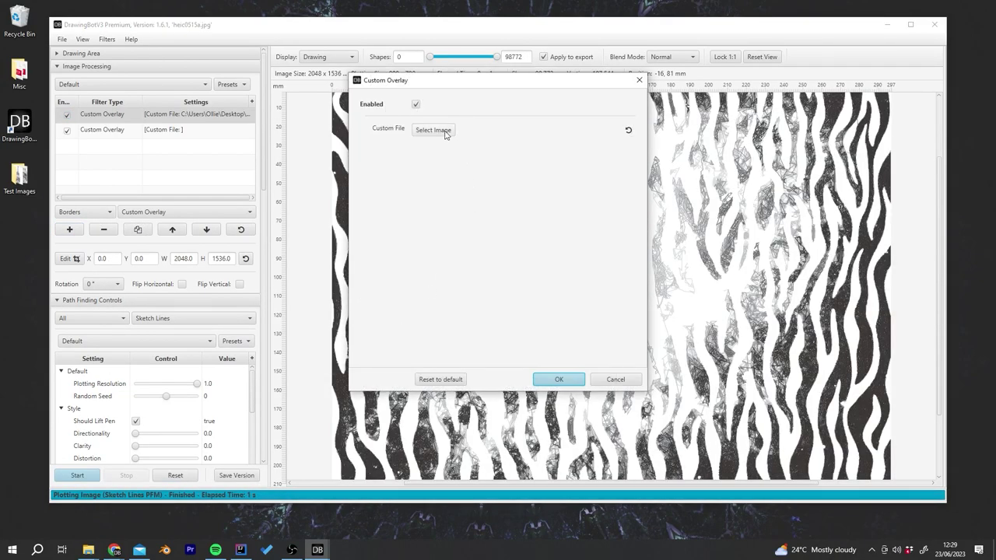
{"action": "left_click", "coordinate": [446, 133]}
{"action": "scroll", "coordinate": [350, 362], "scroll_direction": "down", "scroll_amount": 1}
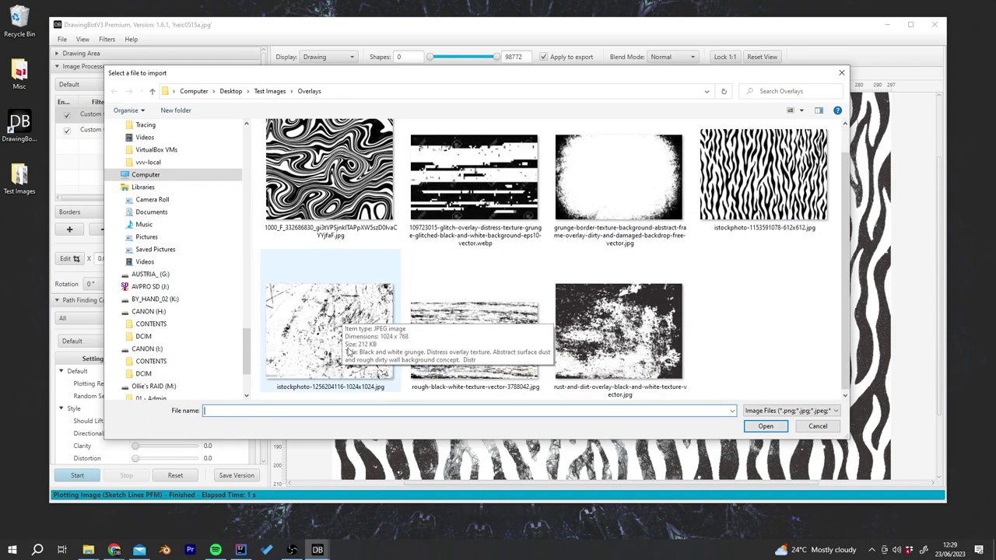
{"action": "left_click", "coordinate": [309, 325]}
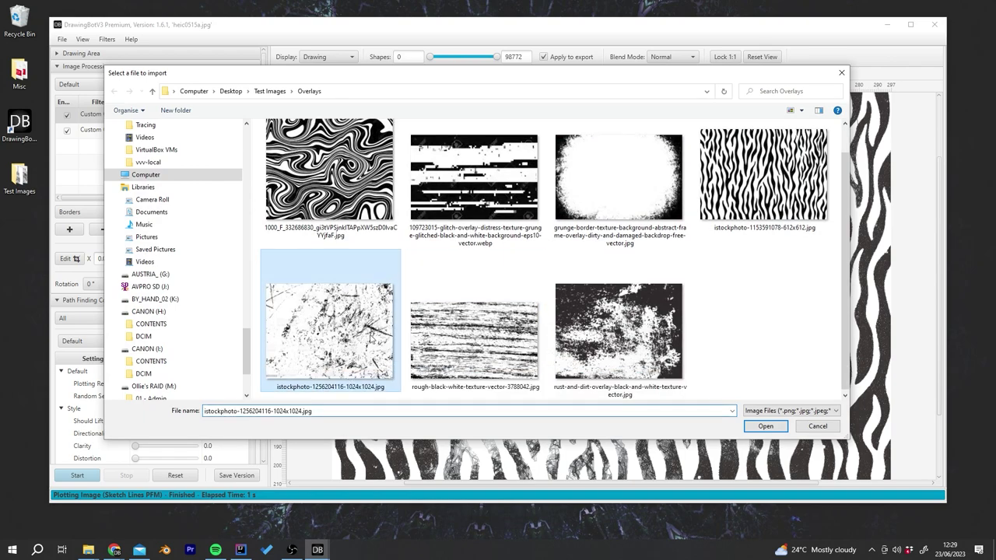
{"action": "left_click", "coordinate": [765, 426]}
{"action": "left_click", "coordinate": [559, 379]}
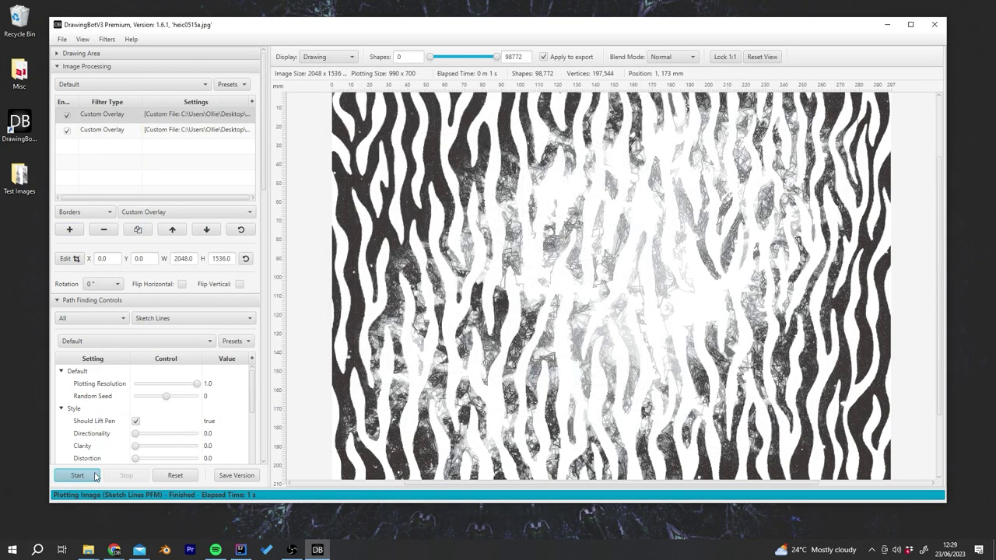
{"action": "left_click", "coordinate": [77, 475]}
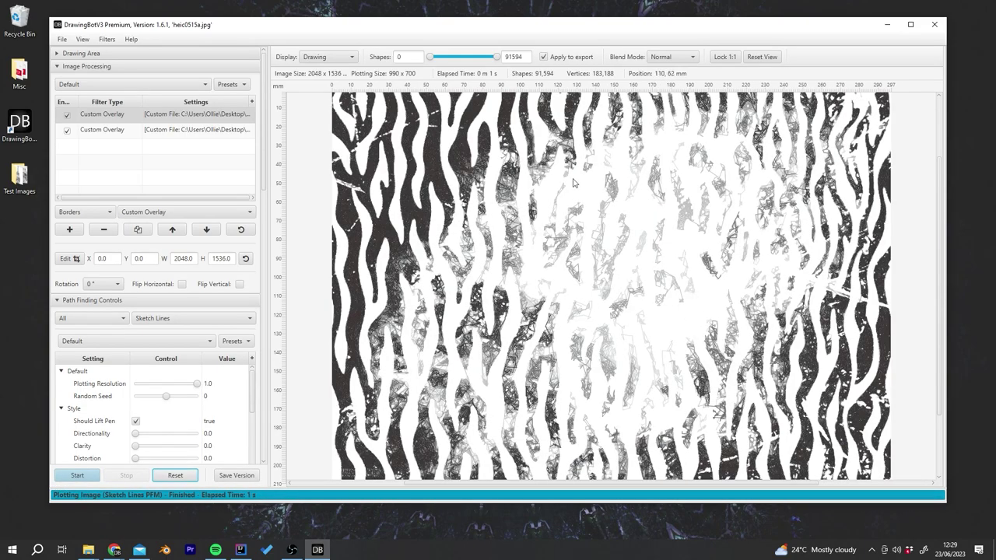
Add a third Custom Overlay using the marbled swirl texture image
{"action": "left_click", "coordinate": [71, 230]}
{"action": "left_click", "coordinate": [423, 130]}
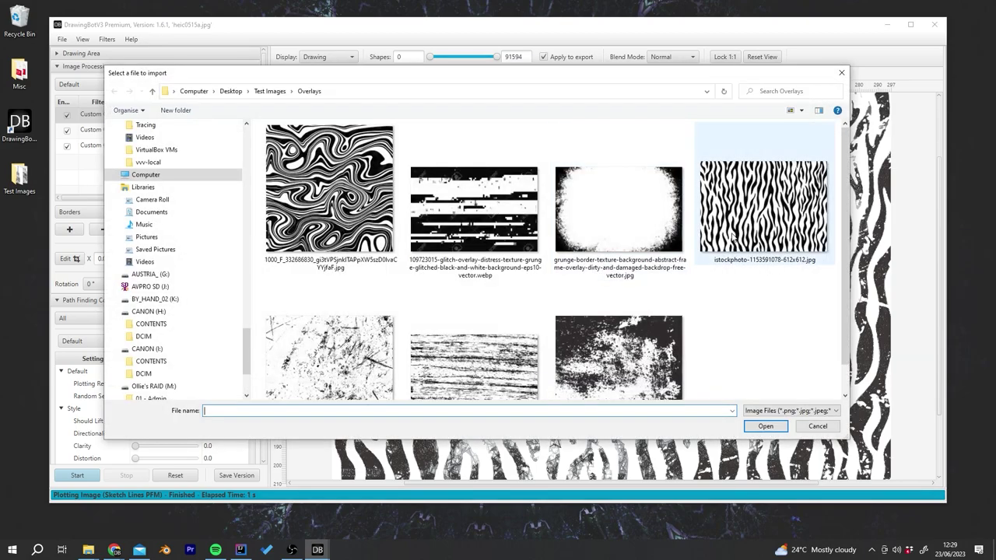
{"action": "left_click", "coordinate": [363, 217]}
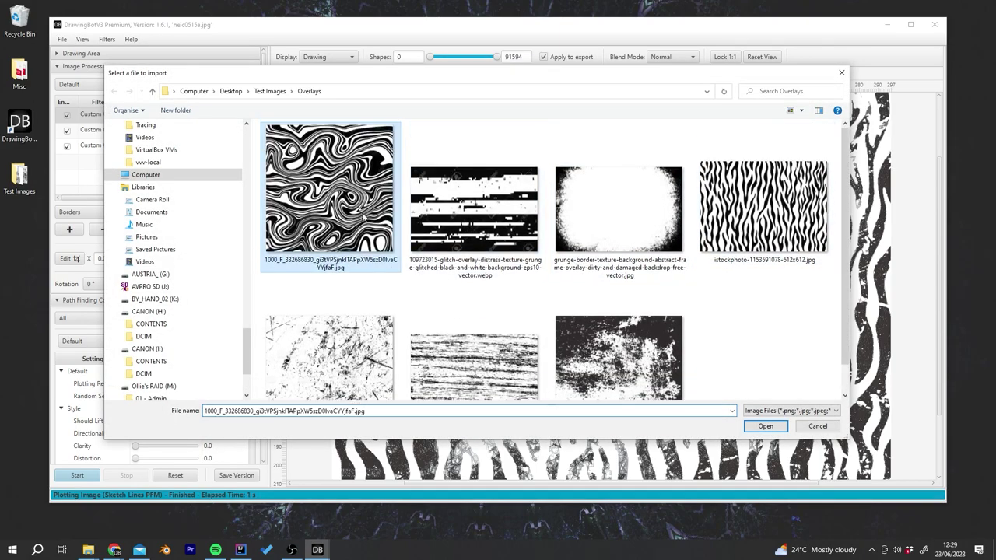
{"action": "left_click", "coordinate": [766, 426]}
{"action": "left_click", "coordinate": [559, 379]}
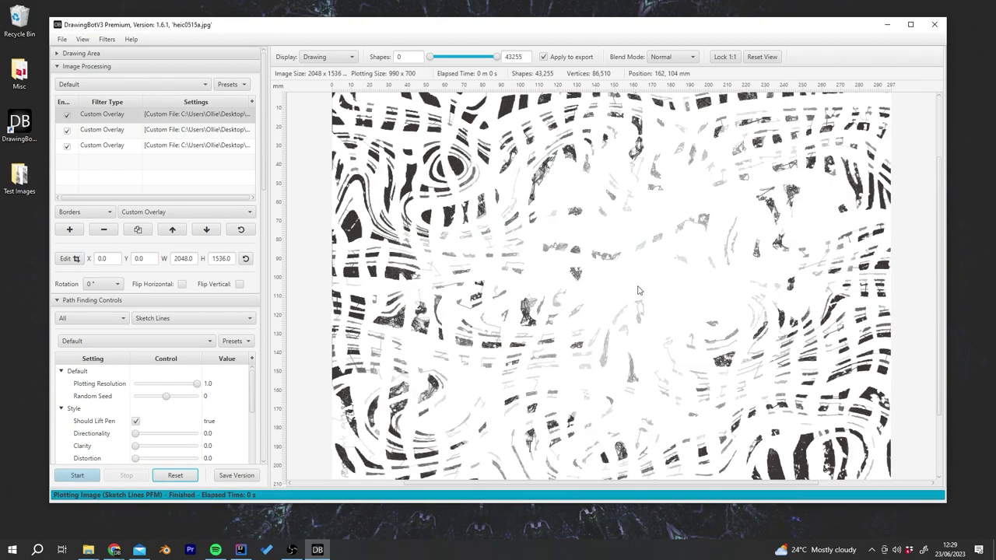
{"action": "scroll", "coordinate": [743, 195], "scroll_direction": "down", "scroll_amount": 1}
Reset the view and delete the two extra Custom Overlay filters, keeping the swirl one
{"action": "left_click", "coordinate": [762, 57]}
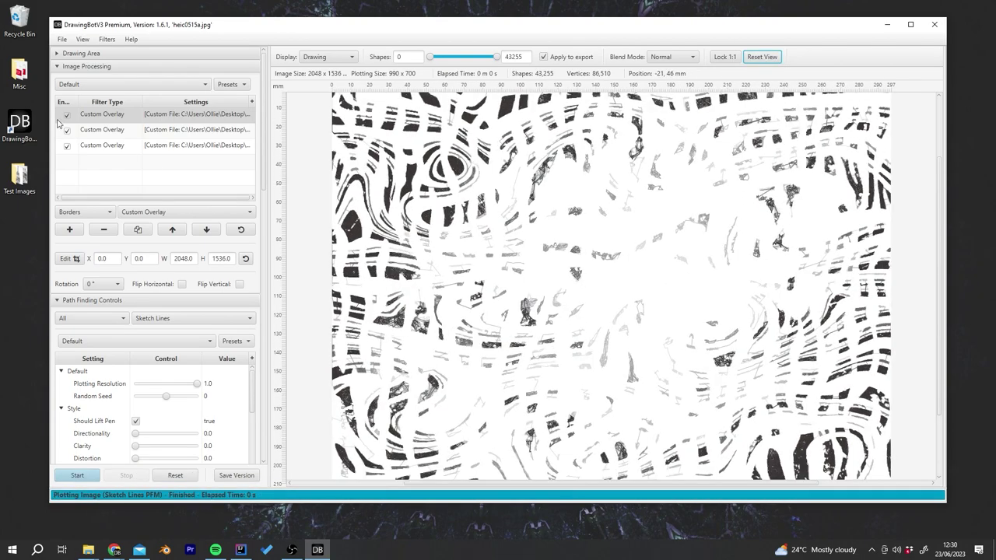
{"action": "right_click", "coordinate": [121, 131]}
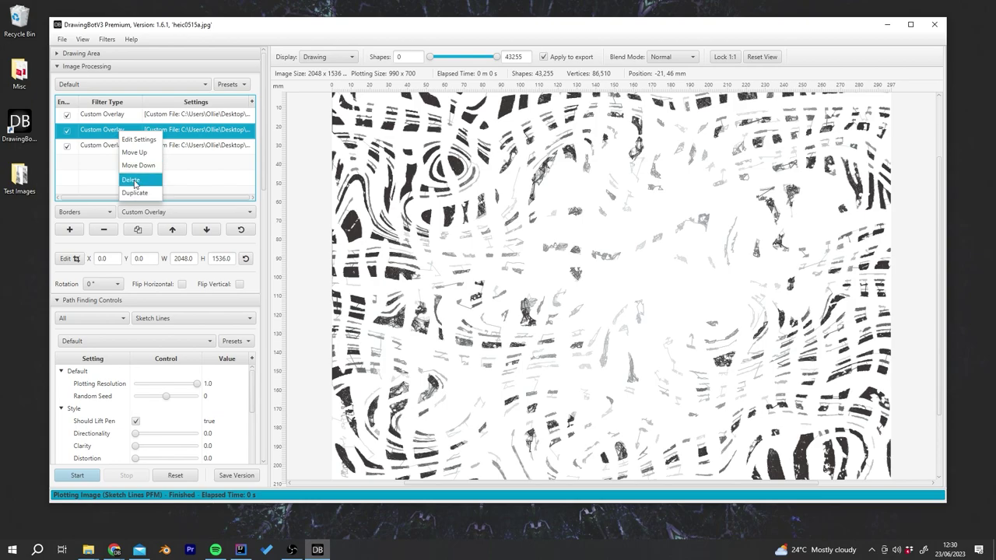
{"action": "left_click", "coordinate": [123, 178]}
{"action": "right_click", "coordinate": [112, 118]}
{"action": "left_click", "coordinate": [123, 166]}
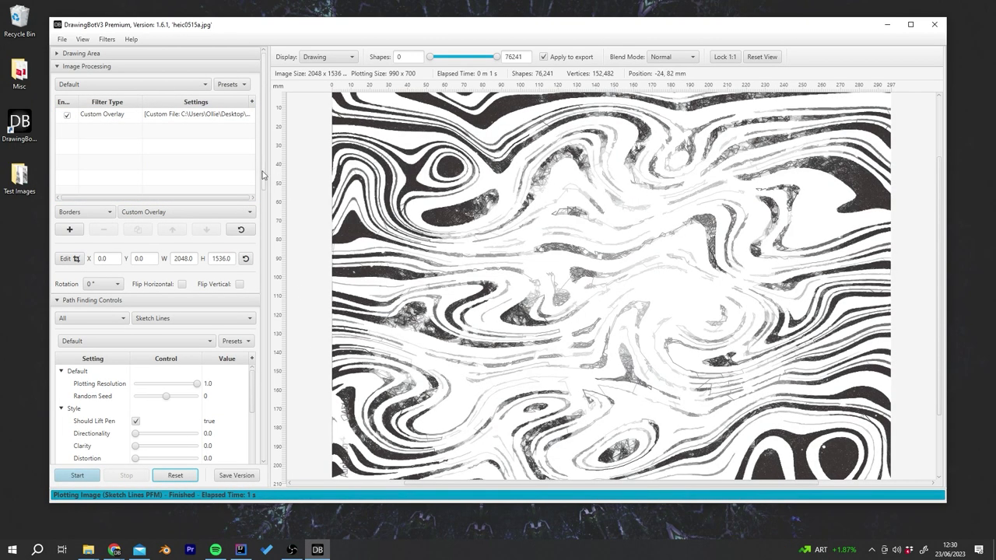
{"action": "left_click_drag", "start_coordinate": [265, 187], "coordinate": [266, 259]}
{"action": "scroll", "coordinate": [245, 241], "scroll_direction": "up", "scroll_amount": 2}
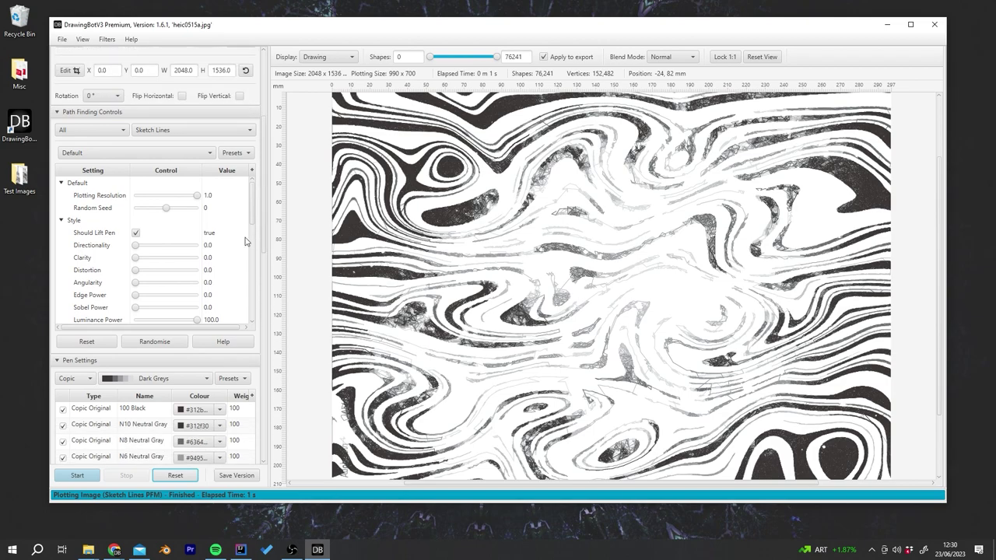
{"action": "scroll", "coordinate": [196, 155], "scroll_direction": "down", "scroll_amount": 8}
{"action": "scroll", "coordinate": [195, 127], "scroll_direction": "up", "scroll_amount": 7}
Switch path finding to Adaptive Shapes with Ignore White enabled
{"action": "left_click", "coordinate": [195, 113]}
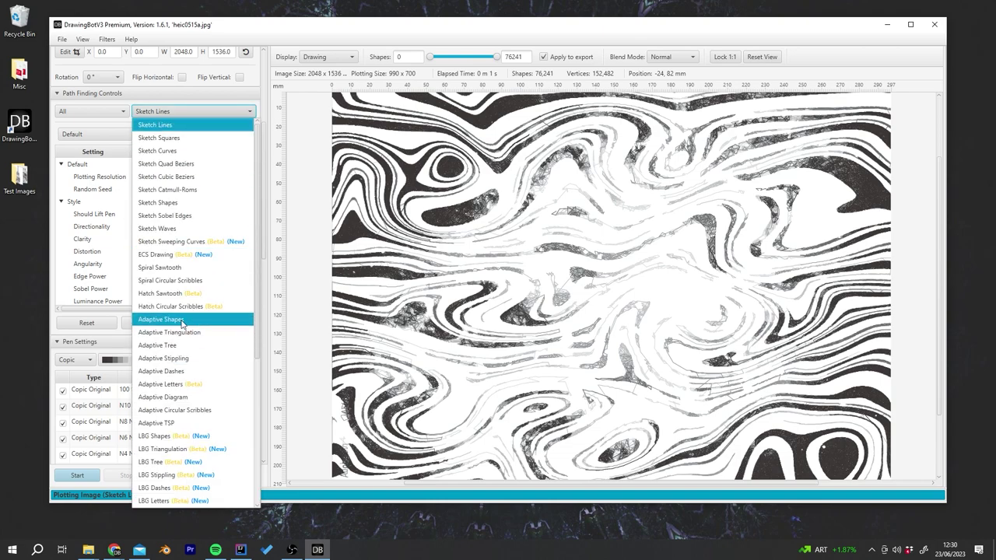
{"action": "left_click", "coordinate": [181, 324]}
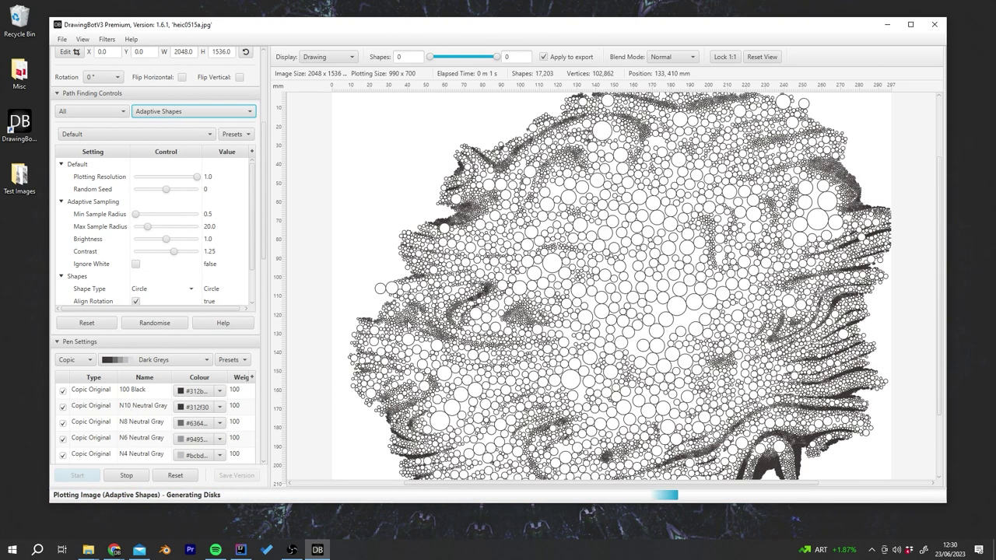
{"action": "left_click", "coordinate": [137, 265]}
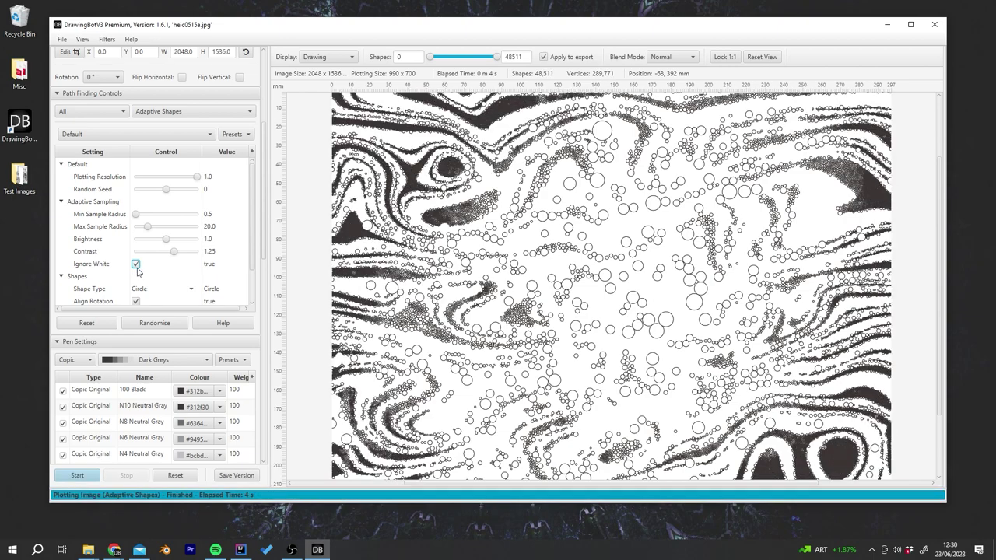
Switch path finding to Adaptive Stippling with Ignore White enabled
{"action": "left_click", "coordinate": [188, 114]}
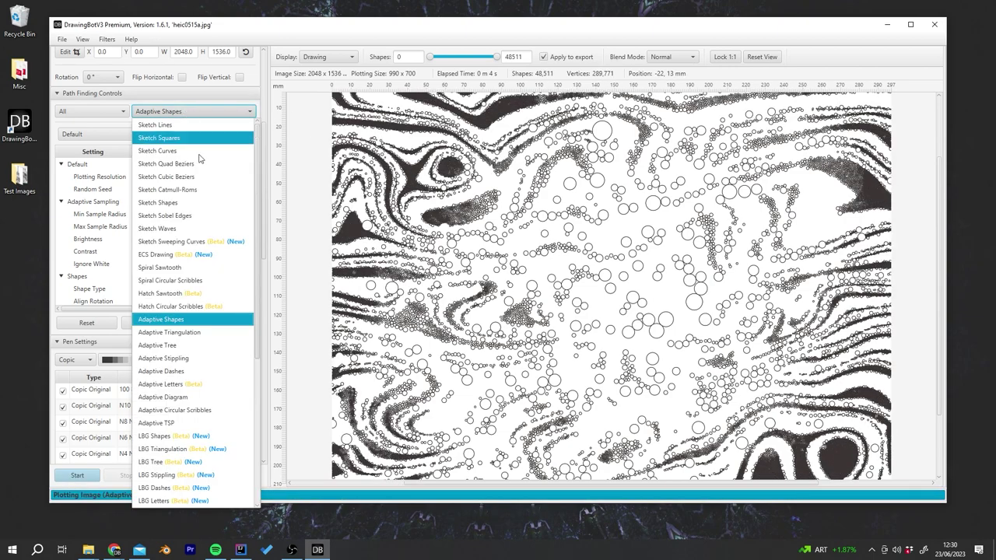
{"action": "left_click", "coordinate": [179, 358]}
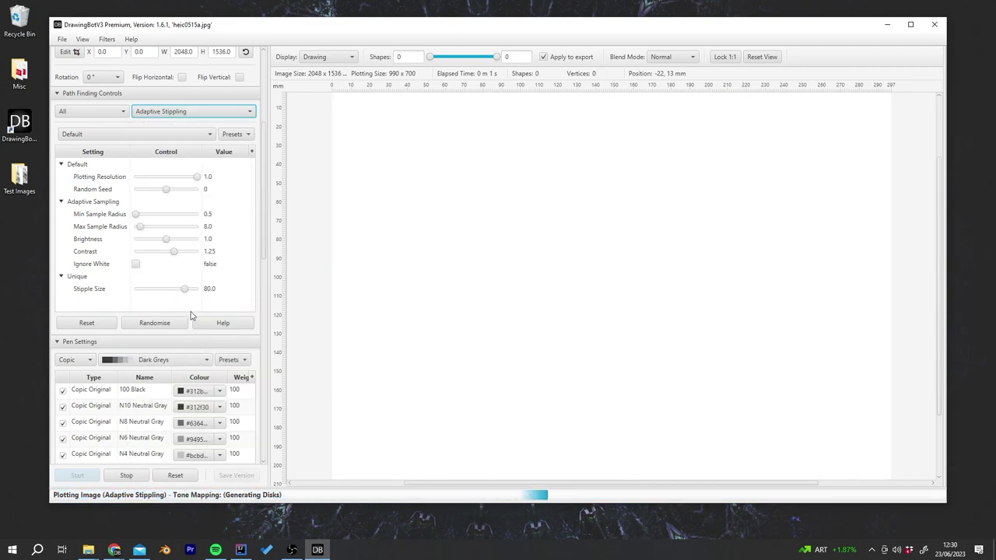
{"action": "left_click", "coordinate": [136, 263]}
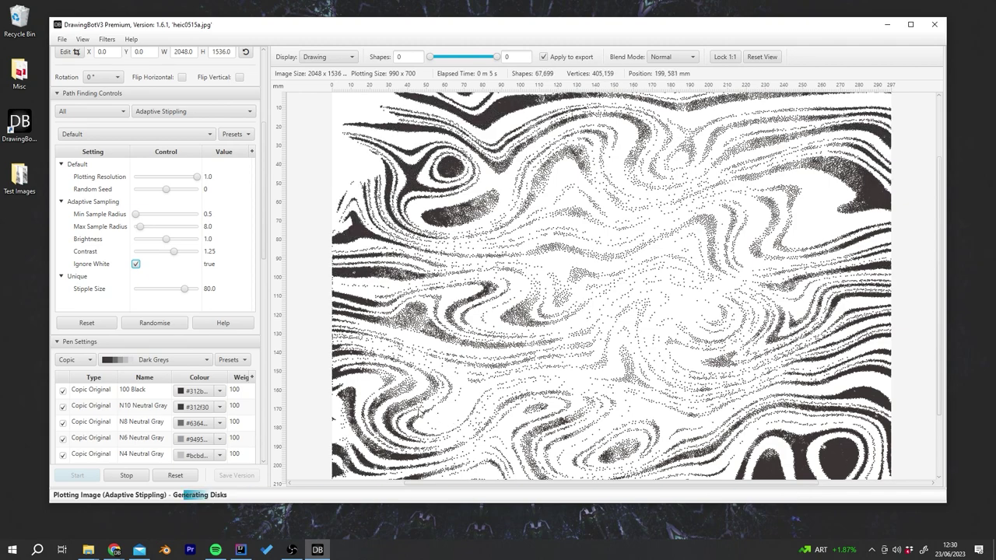
Return to Sketch Lines and import the close-up portrait PNG as the source image
{"action": "scroll", "coordinate": [254, 129], "scroll_direction": "up", "scroll_amount": 5}
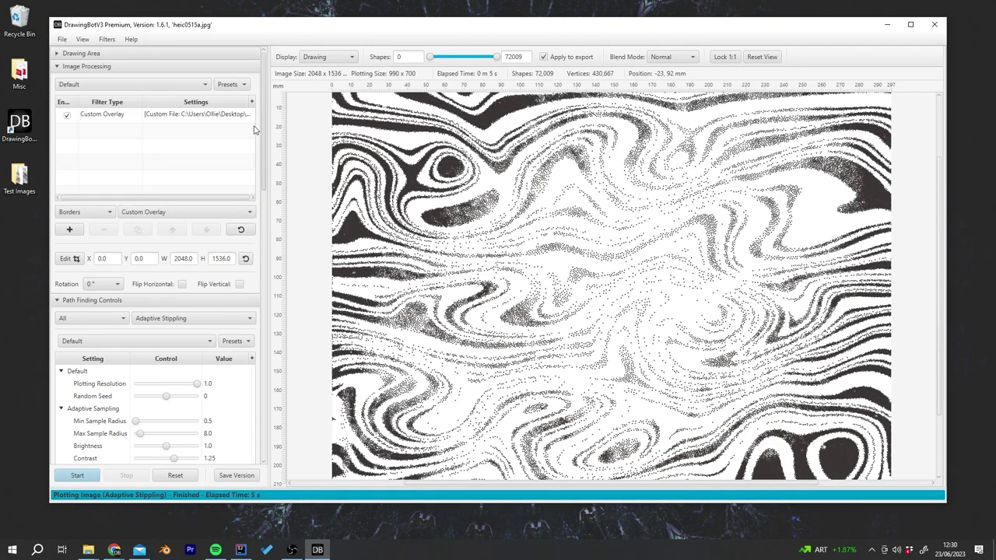
{"action": "left_click", "coordinate": [194, 318]}
{"action": "left_click", "coordinate": [166, 11]}
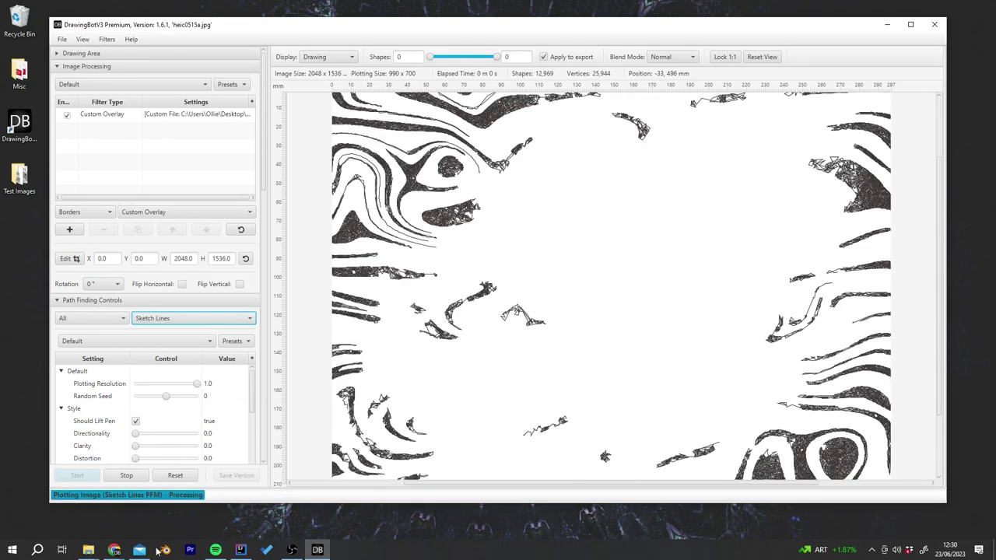
{"action": "mouse_move", "coordinate": [88, 549]}
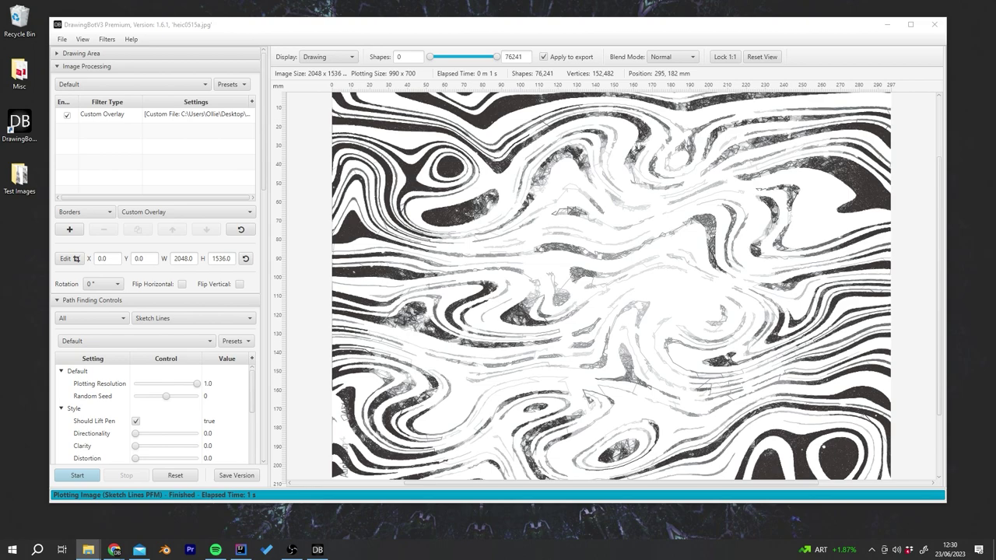
{"action": "left_click_drag", "start_coordinate": [330, 457], "coordinate": [330, 457]}
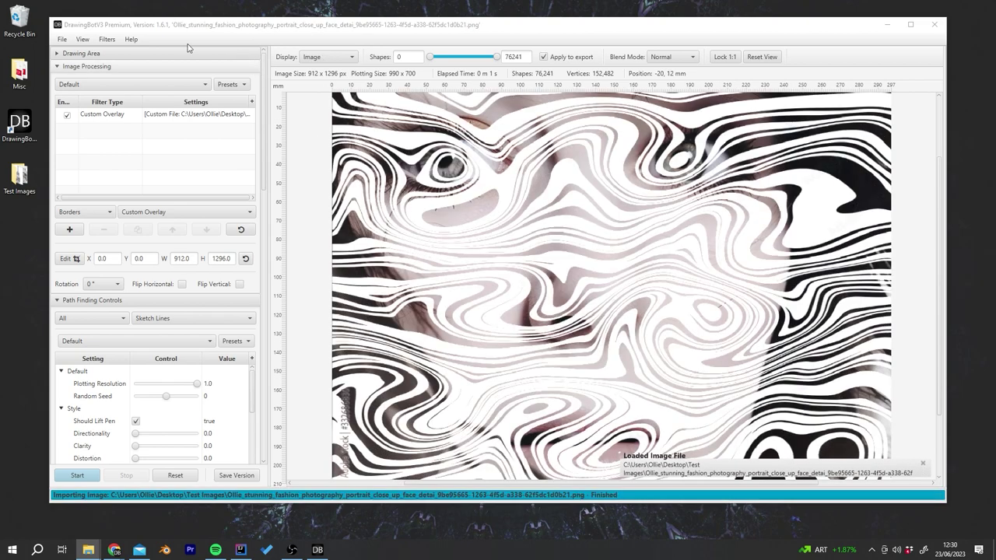
Set the Drawing Area to A4 portrait orientation and plot the portrait
{"action": "left_click", "coordinate": [81, 53]}
{"action": "left_click", "coordinate": [222, 109]}
{"action": "left_click", "coordinate": [218, 98]}
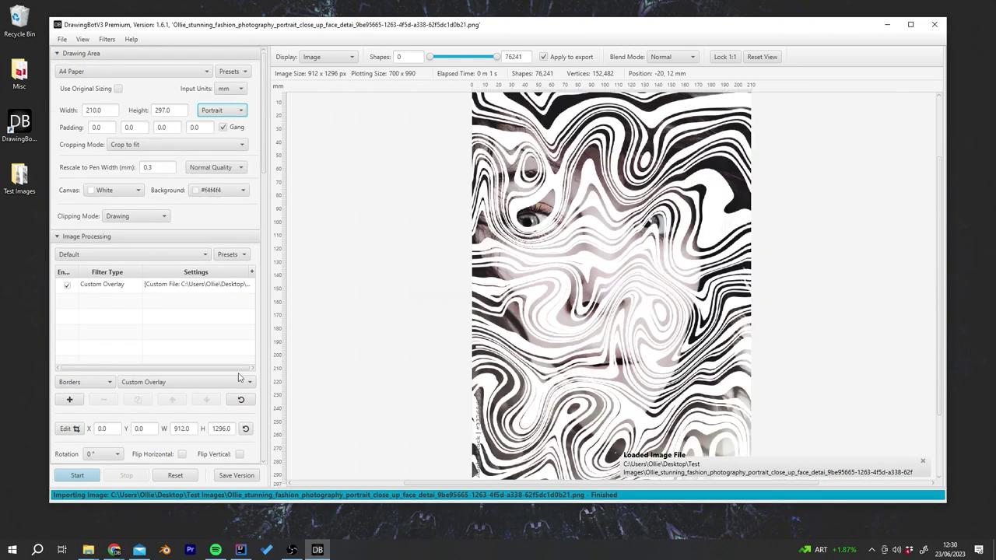
{"action": "left_click", "coordinate": [77, 475]}
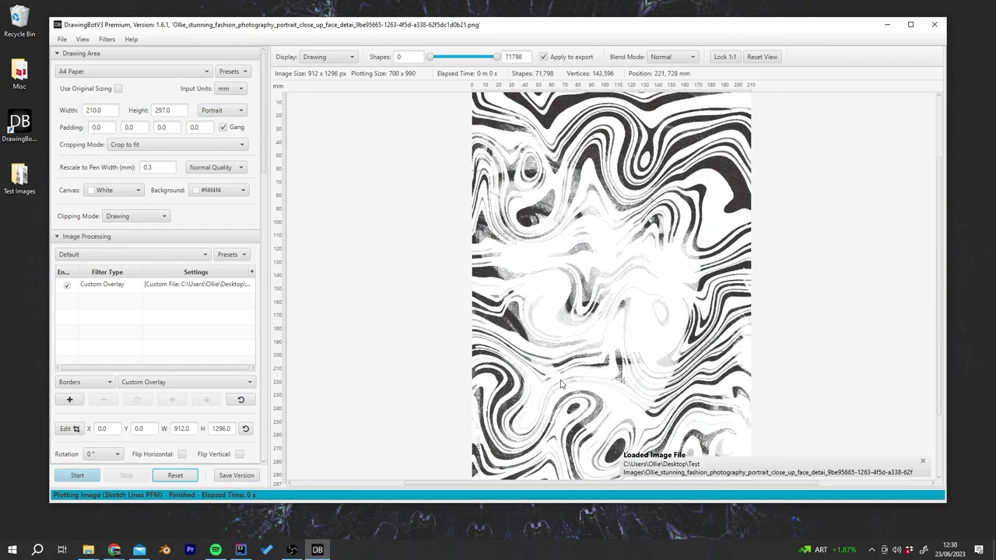
{"action": "scroll", "coordinate": [549, 251], "scroll_direction": "up", "scroll_amount": 5}
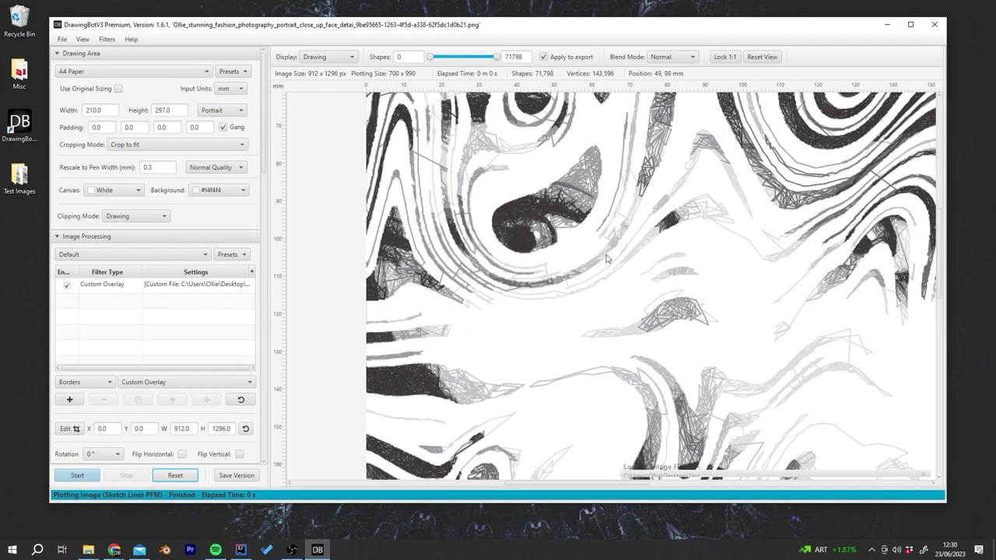
{"action": "scroll", "coordinate": [579, 278], "scroll_direction": "down", "scroll_amount": 5}
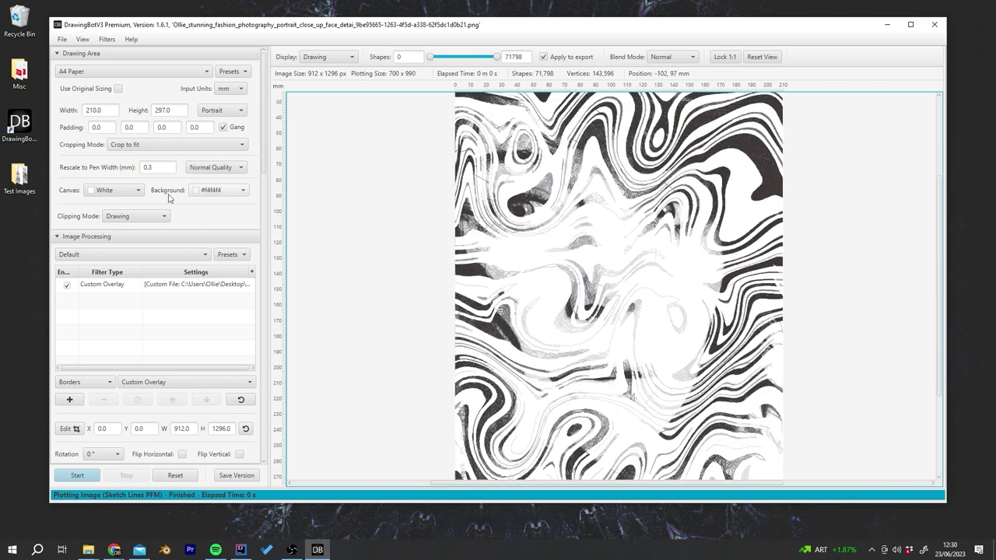
Replace the swirl overlay with a new Custom Overlay using the rust-and-dirt texture
{"action": "right_click", "coordinate": [122, 293]}
{"action": "left_click", "coordinate": [133, 339]}
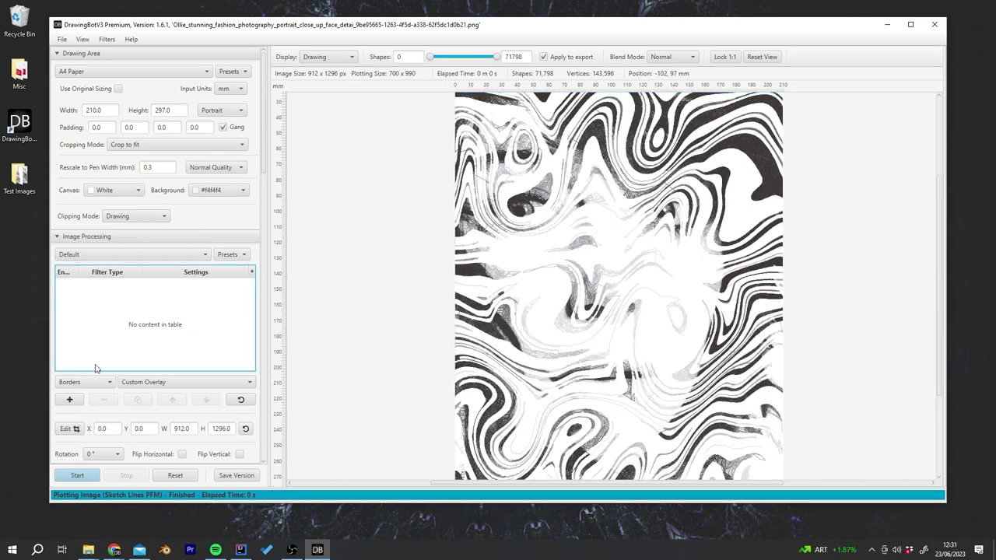
{"action": "left_click", "coordinate": [70, 399]}
{"action": "left_click", "coordinate": [432, 130]}
{"action": "scroll", "coordinate": [343, 350], "scroll_direction": "down", "scroll_amount": 1}
{"action": "left_click", "coordinate": [619, 334]}
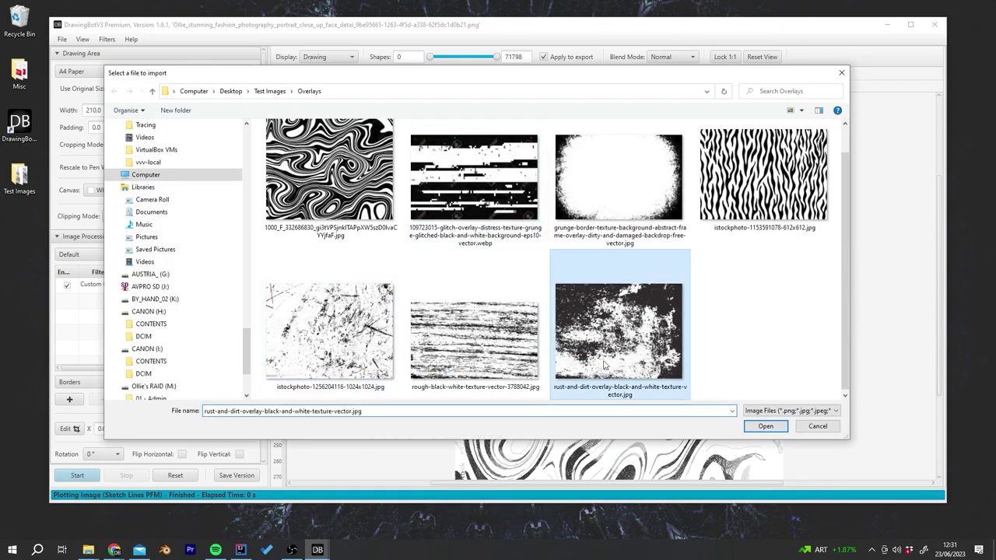
{"action": "left_click", "coordinate": [774, 430]}
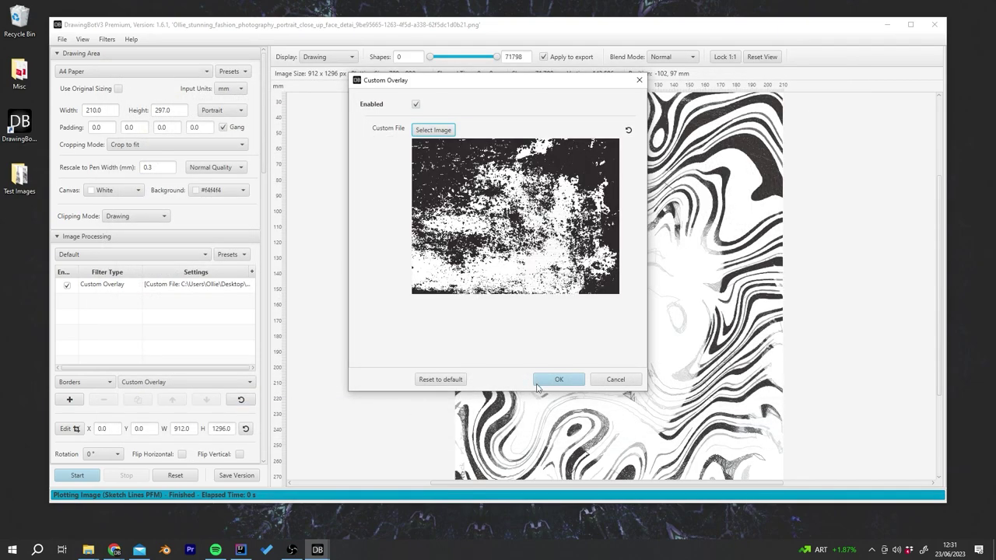
{"action": "left_click", "coordinate": [563, 379]}
Plot the portrait as Sketch Lines through the rust-and-dirt overlay
{"action": "left_click", "coordinate": [77, 475]}
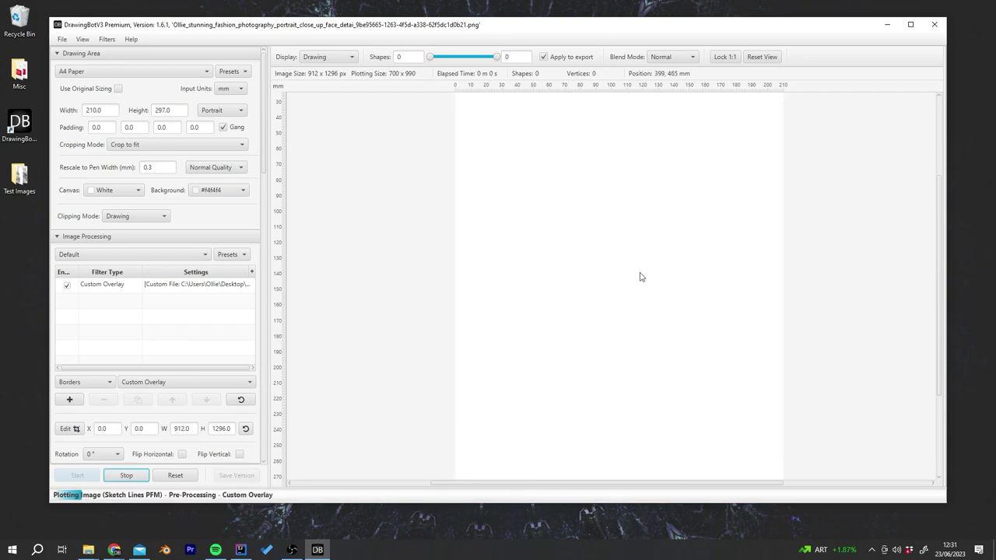
{"action": "scroll", "coordinate": [640, 277], "scroll_direction": "down", "scroll_amount": 2}
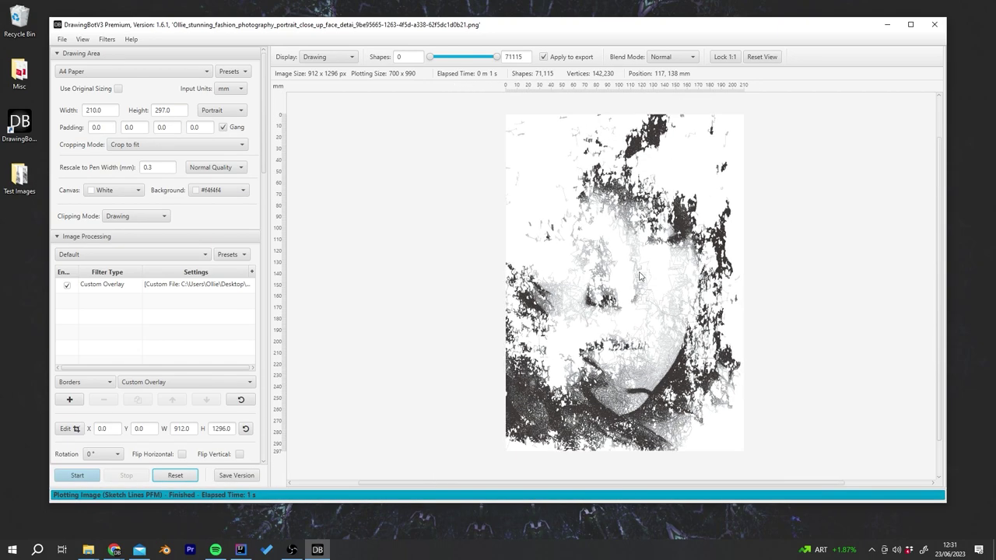
{"action": "scroll", "coordinate": [640, 277], "scroll_direction": "up", "scroll_amount": 1}
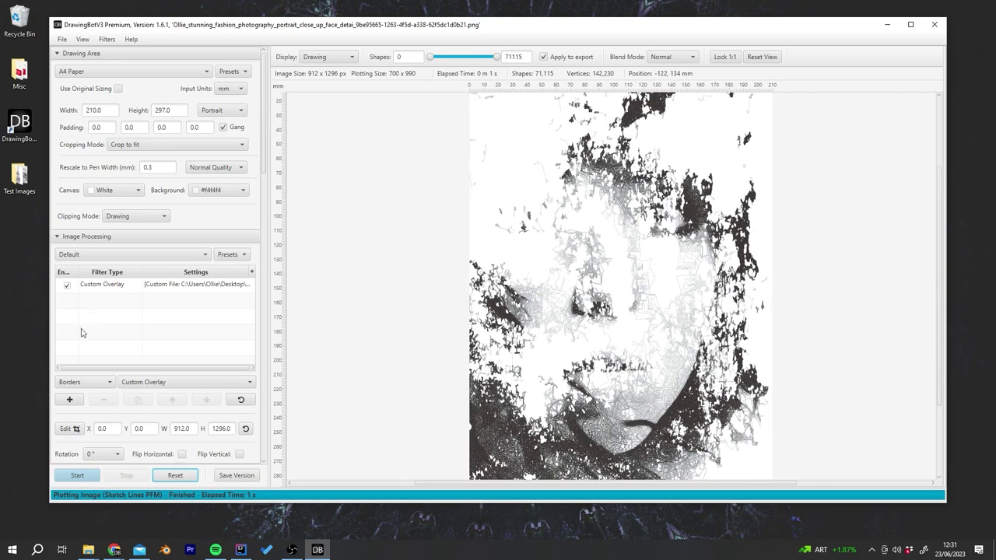
Make rough-black-white-texture-vector-3788042.jpg the Custom Overlay image and replot the portrait (127,981 shapes)
{"action": "right_click", "coordinate": [118, 288]}
{"action": "left_click", "coordinate": [134, 299]}
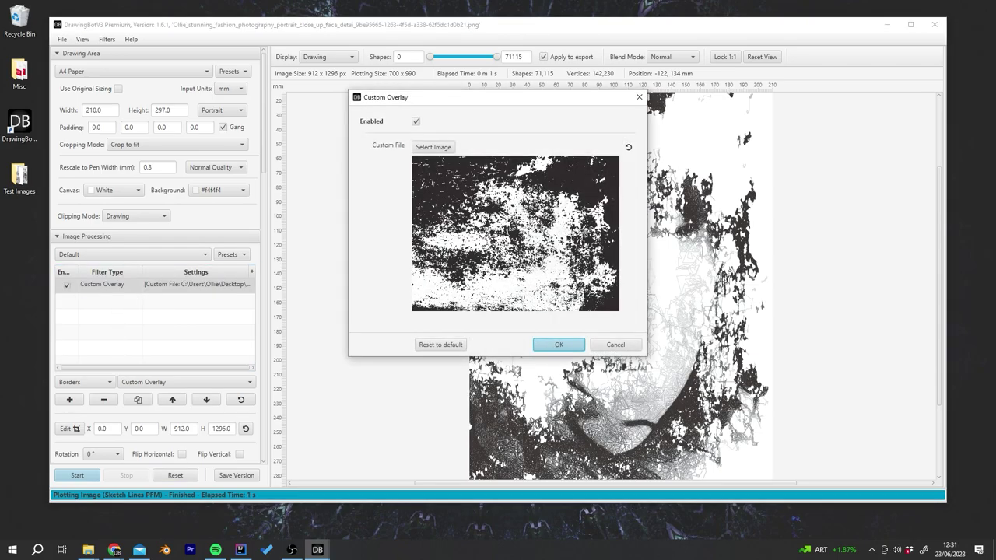
{"action": "left_click", "coordinate": [441, 154]}
{"action": "scroll", "coordinate": [475, 343], "scroll_direction": "down", "scroll_amount": 1}
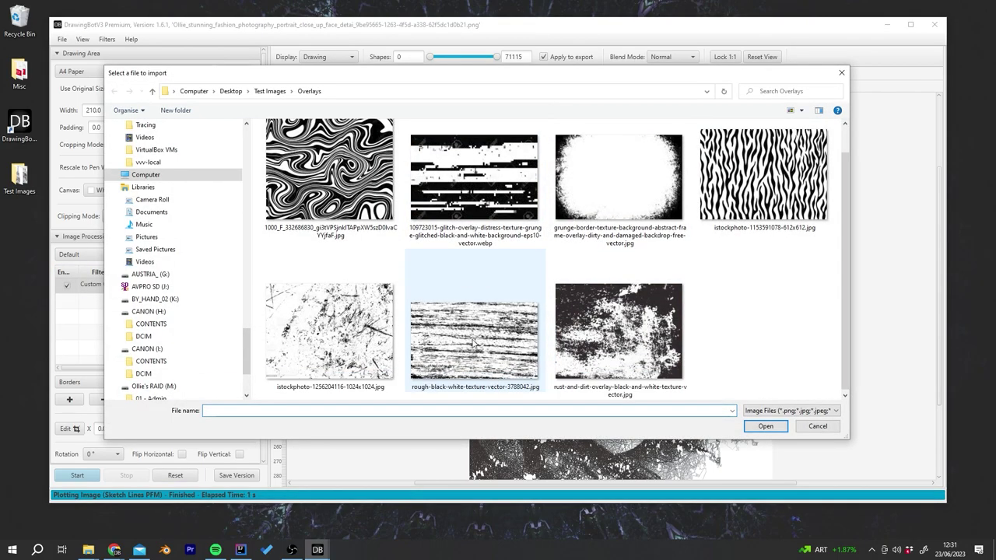
{"action": "left_click", "coordinate": [475, 335]}
{"action": "left_click", "coordinate": [766, 426]}
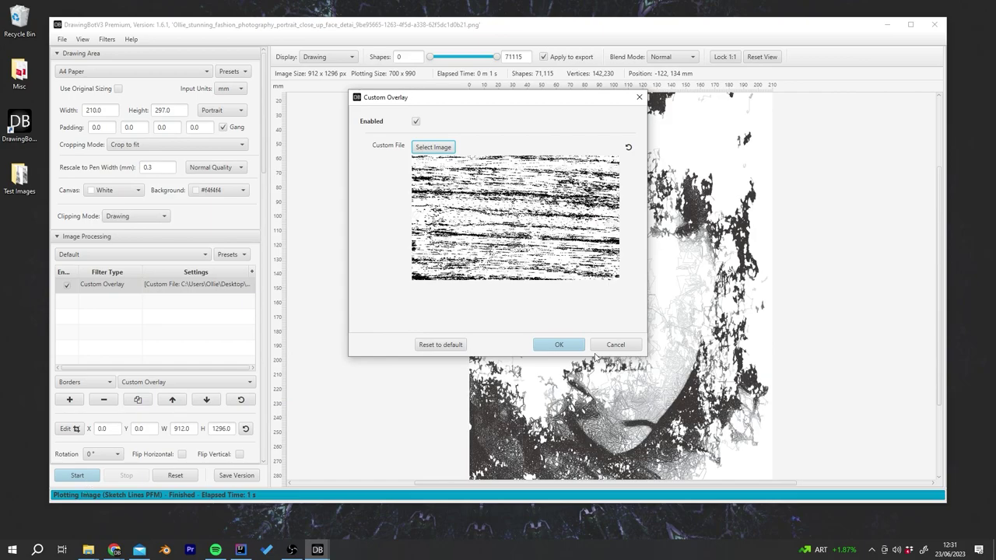
{"action": "left_click", "coordinate": [559, 345]}
{"action": "left_click", "coordinate": [77, 476]}
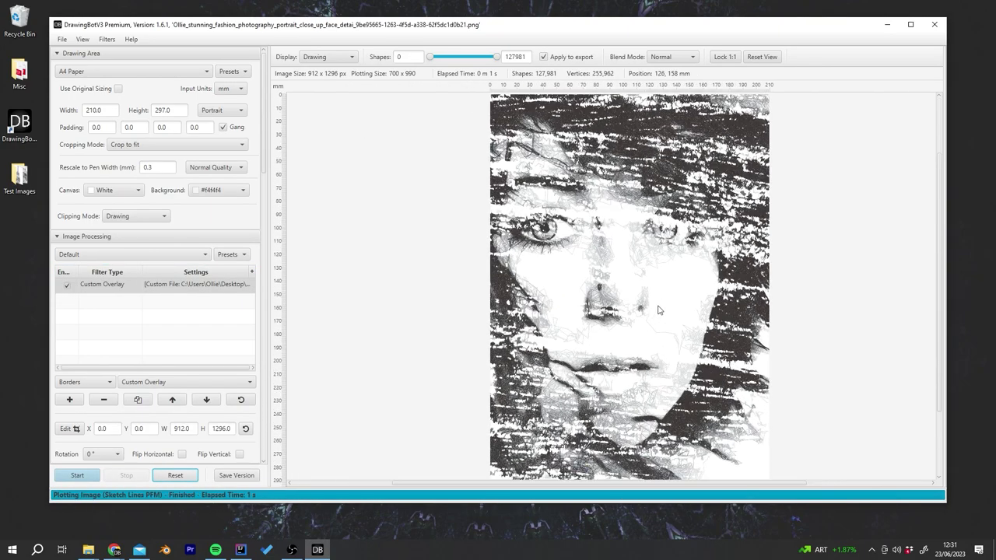
{"action": "left_click", "coordinate": [765, 57]}
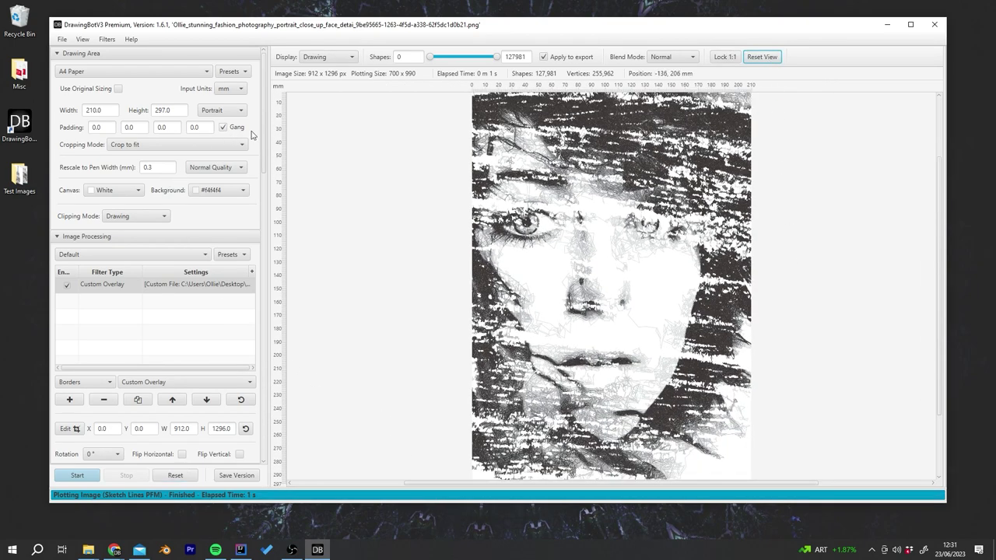
Switch the pen set to Copic Dark Grey Blues for blue-tinted sketch lines
{"action": "scroll", "coordinate": [257, 156], "scroll_direction": "down", "scroll_amount": 10}
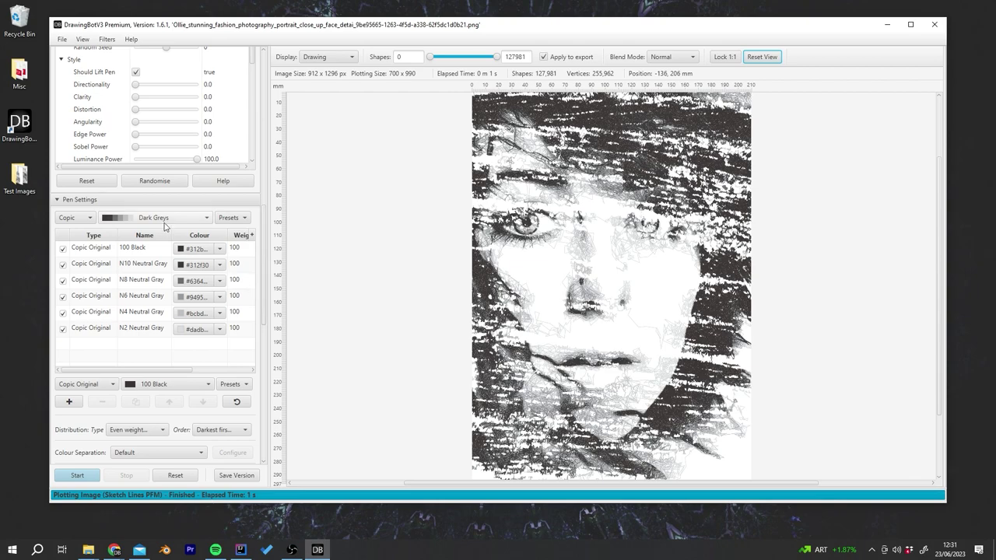
{"action": "left_click", "coordinate": [164, 222]}
{"action": "scroll", "coordinate": [155, 311], "scroll_direction": "down", "scroll_amount": 3}
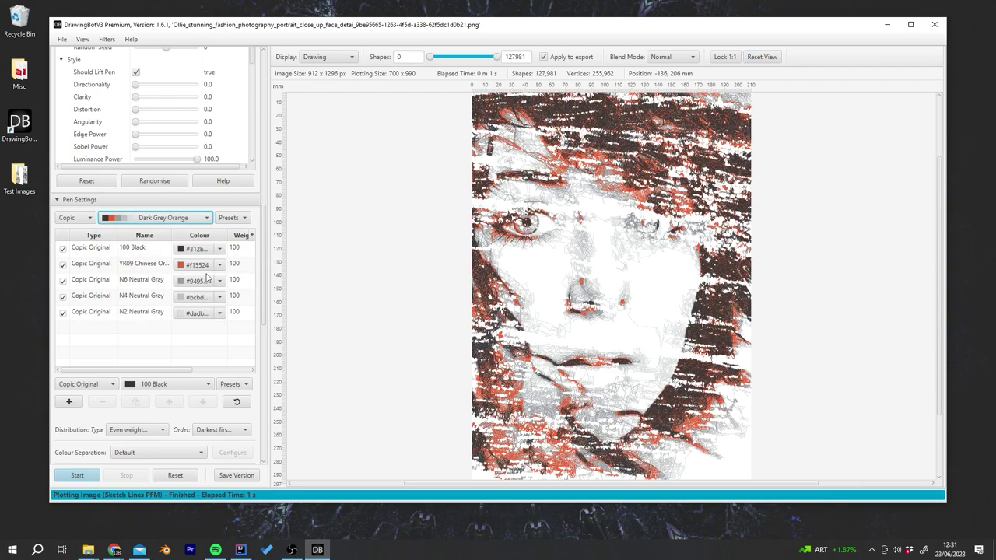
{"action": "left_click", "coordinate": [187, 217]}
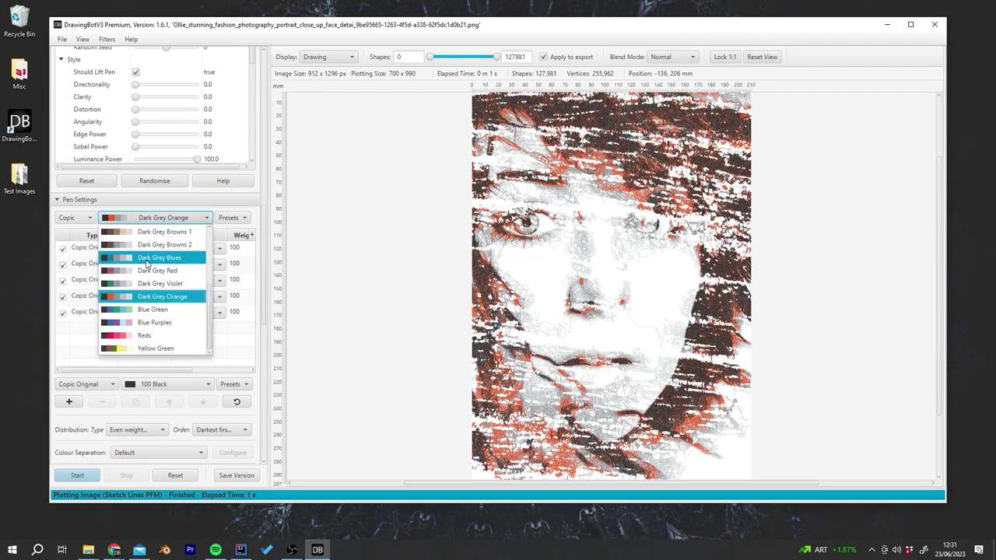
{"action": "left_click", "coordinate": [151, 256]}
{"action": "scroll", "coordinate": [93, 332], "scroll_direction": "up", "scroll_amount": 10}
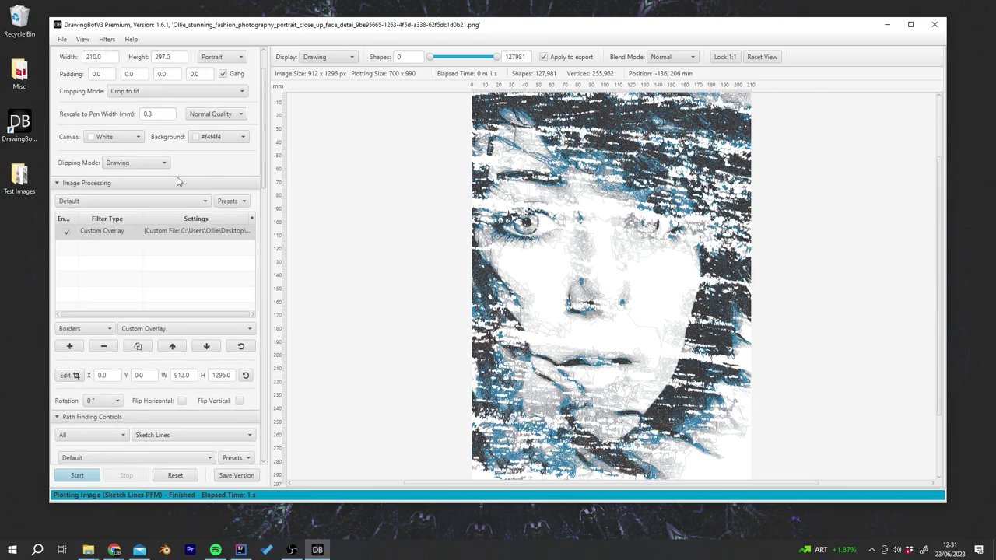
Set the glitch-overlay .webp image as the Custom Overlay texture
{"action": "right_click", "coordinate": [110, 239]}
{"action": "left_click", "coordinate": [125, 242]}
{"action": "left_click", "coordinate": [432, 157]}
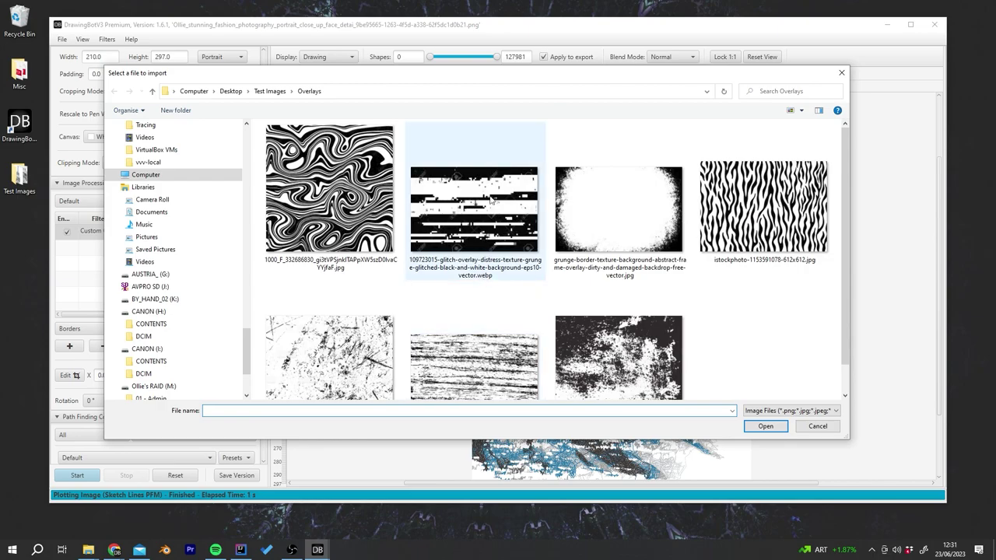
{"action": "left_click", "coordinate": [474, 206]}
{"action": "scroll", "coordinate": [498, 327], "scroll_direction": "down", "scroll_amount": 1}
{"action": "left_click", "coordinate": [766, 427]}
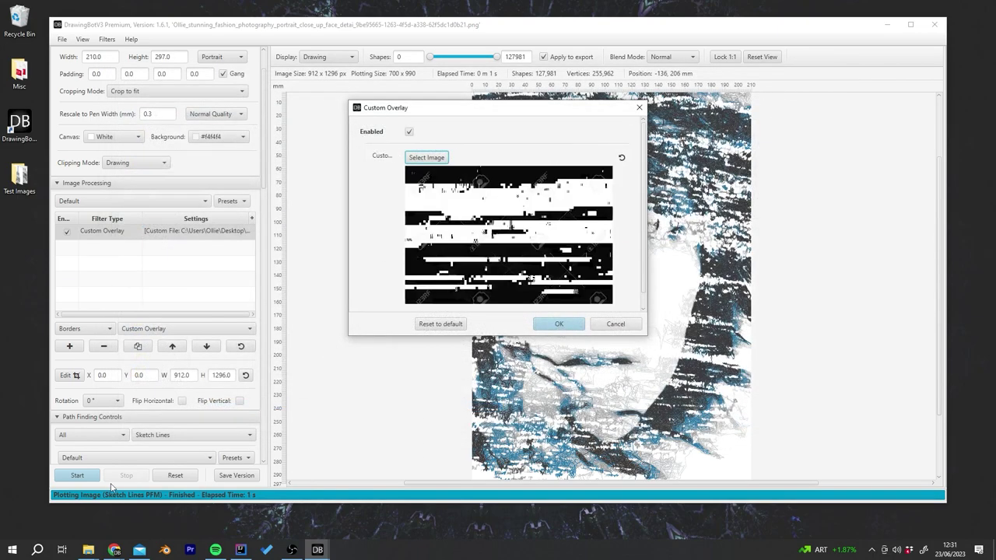
{"action": "left_click", "coordinate": [567, 324]}
Replot the portrait into horizontal glitch bands (70,455 shapes) and reopen the overlay settings
{"action": "left_click", "coordinate": [84, 476]}
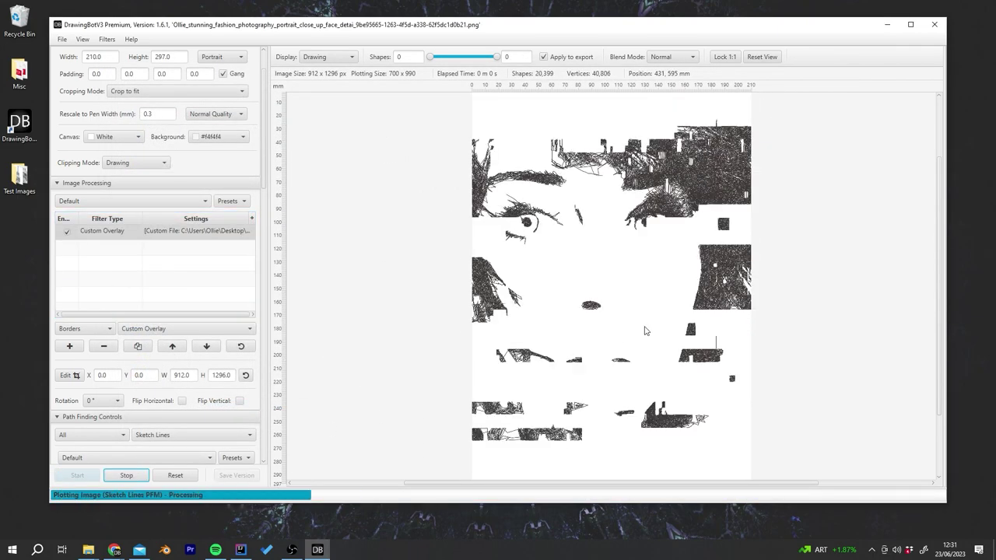
{"action": "scroll", "coordinate": [646, 334], "scroll_direction": "up", "scroll_amount": 2}
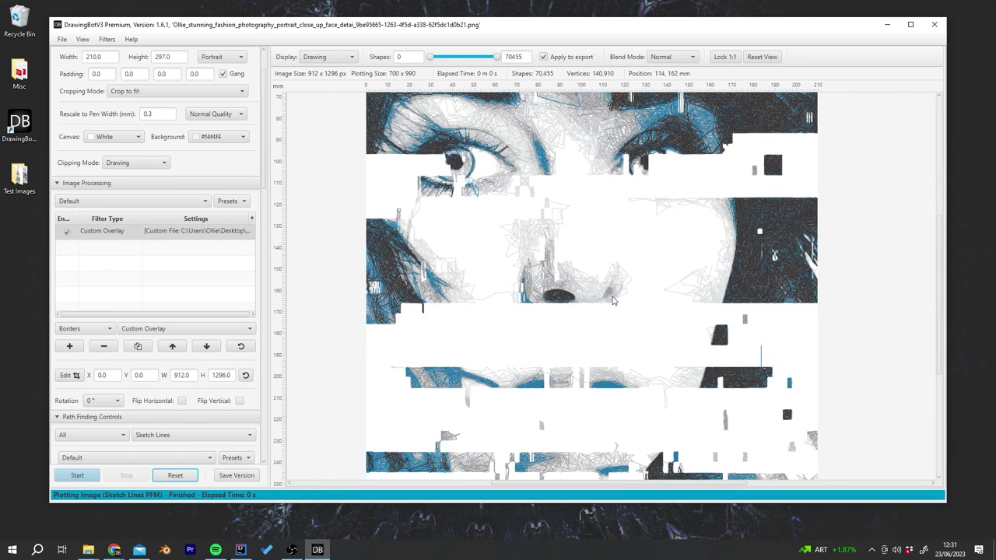
{"action": "scroll", "coordinate": [615, 299], "scroll_direction": "up", "scroll_amount": 1}
{"action": "scroll", "coordinate": [618, 300], "scroll_direction": "down", "scroll_amount": 1}
{"action": "scroll", "coordinate": [678, 317], "scroll_direction": "down", "scroll_amount": 1}
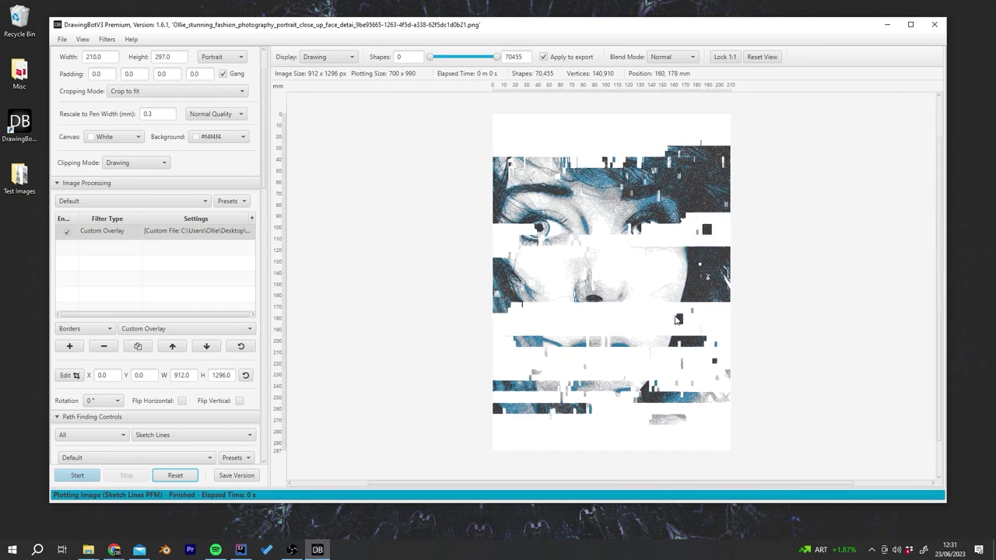
{"action": "scroll", "coordinate": [678, 319], "scroll_direction": "up", "scroll_amount": 1}
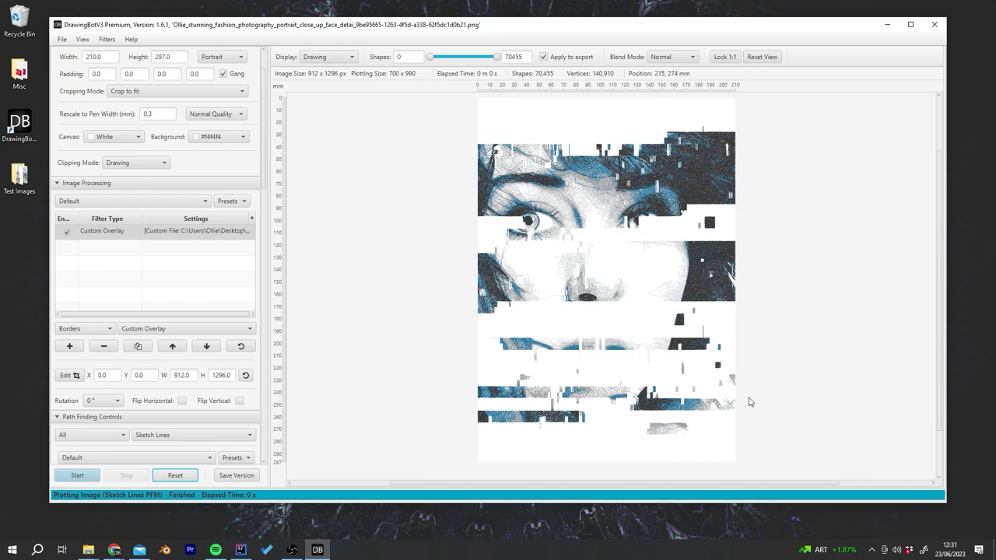
{"action": "scroll", "coordinate": [607, 331], "scroll_direction": "up", "scroll_amount": 2}
{"action": "left_click", "coordinate": [762, 56]}
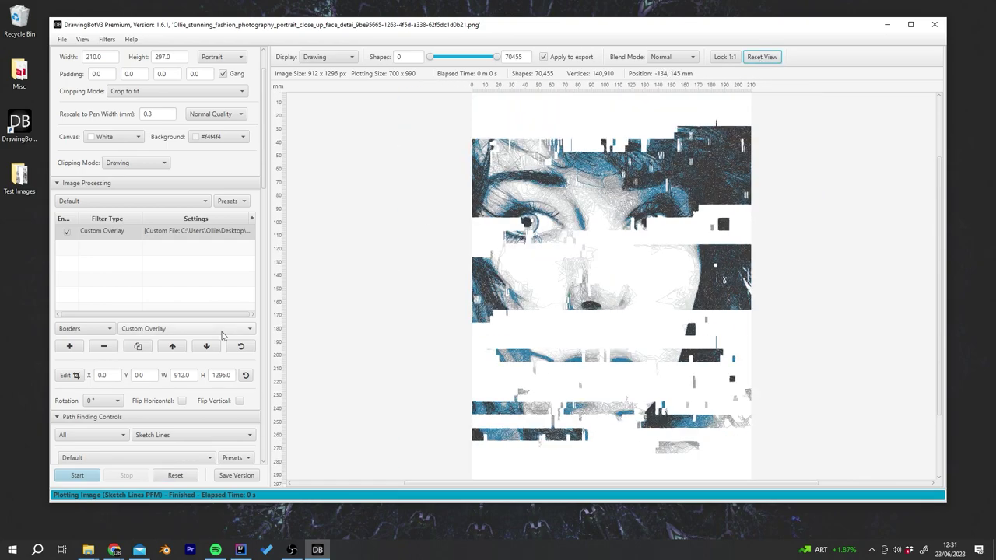
{"action": "right_click", "coordinate": [104, 231]}
{"action": "left_click", "coordinate": [121, 238]}
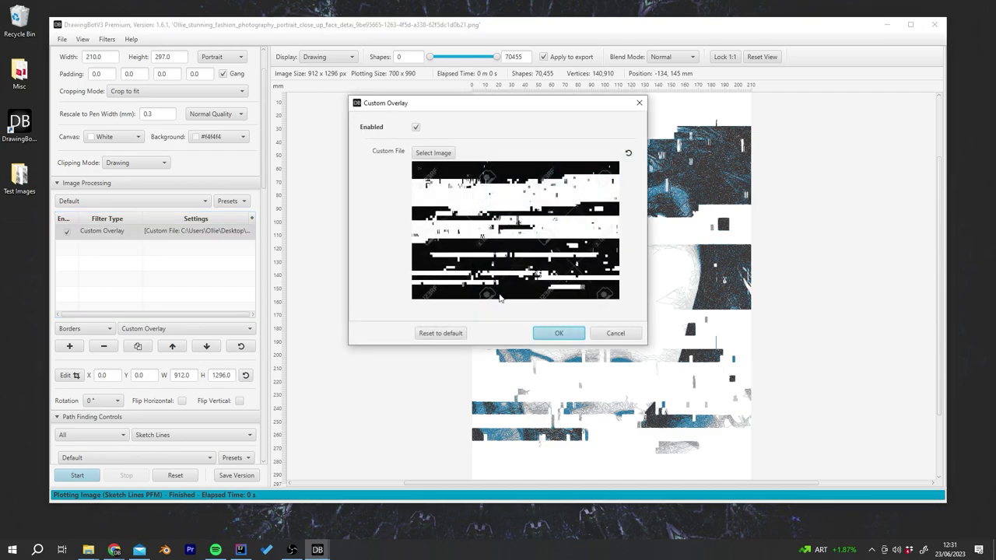
Remove the Custom Overlay filter from the filter list
{"action": "left_click", "coordinate": [632, 334]}
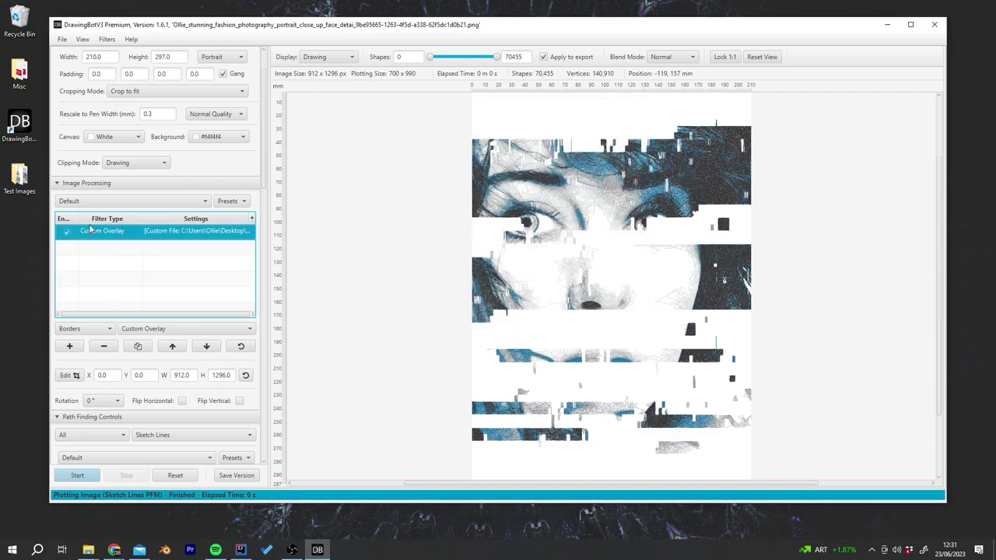
{"action": "left_click", "coordinate": [147, 330]}
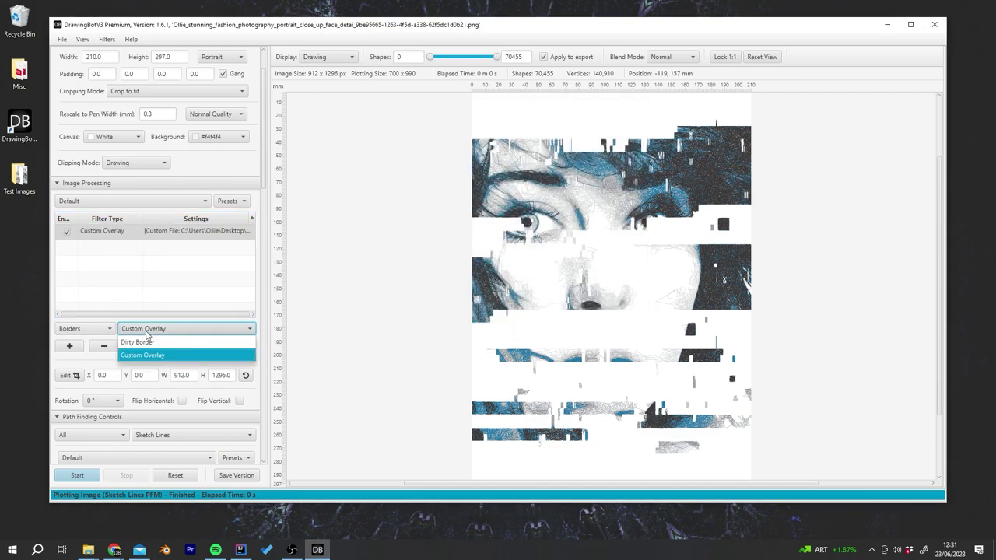
{"action": "left_click", "coordinate": [105, 260]}
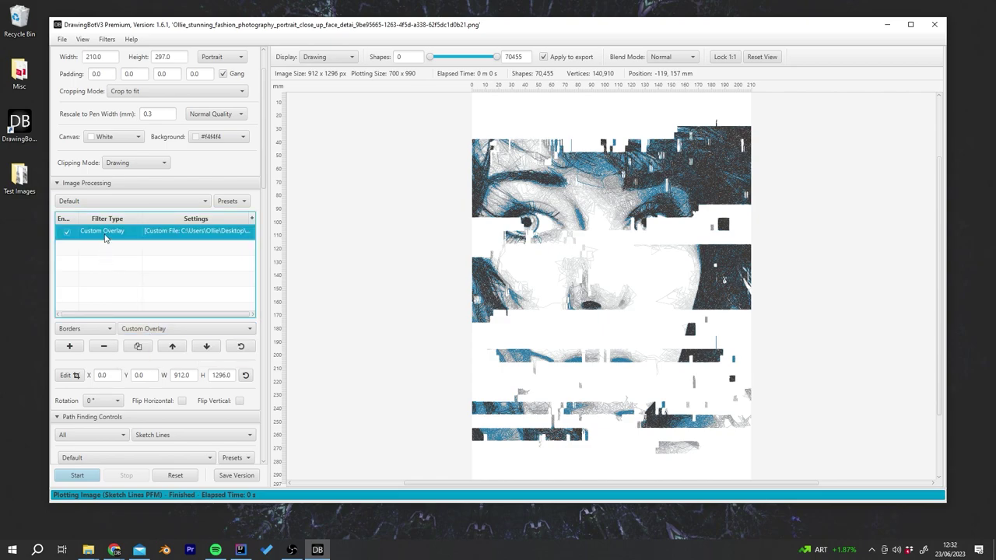
{"action": "left_click", "coordinate": [104, 347]}
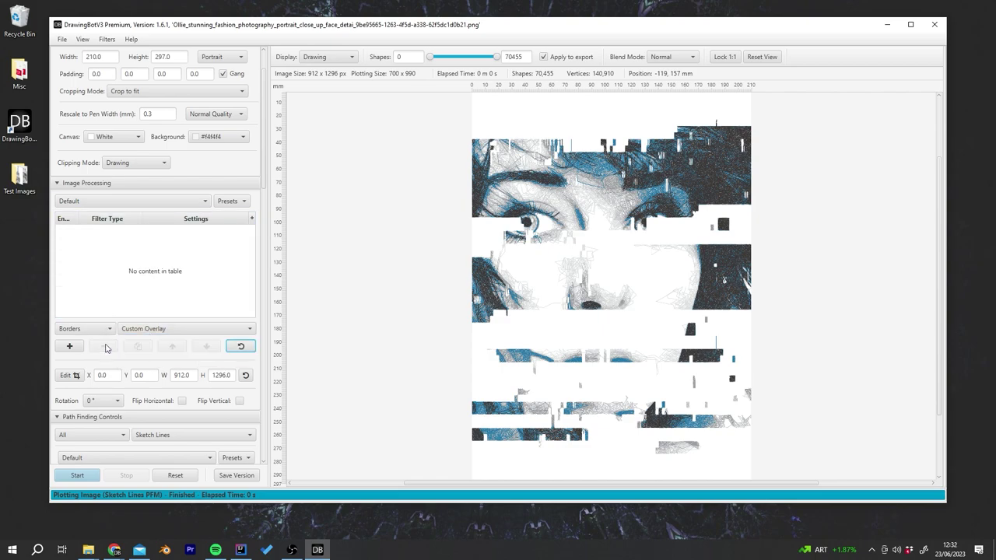
Add a Dirty Border filter and set its Type to 10
{"action": "left_click", "coordinate": [148, 331]}
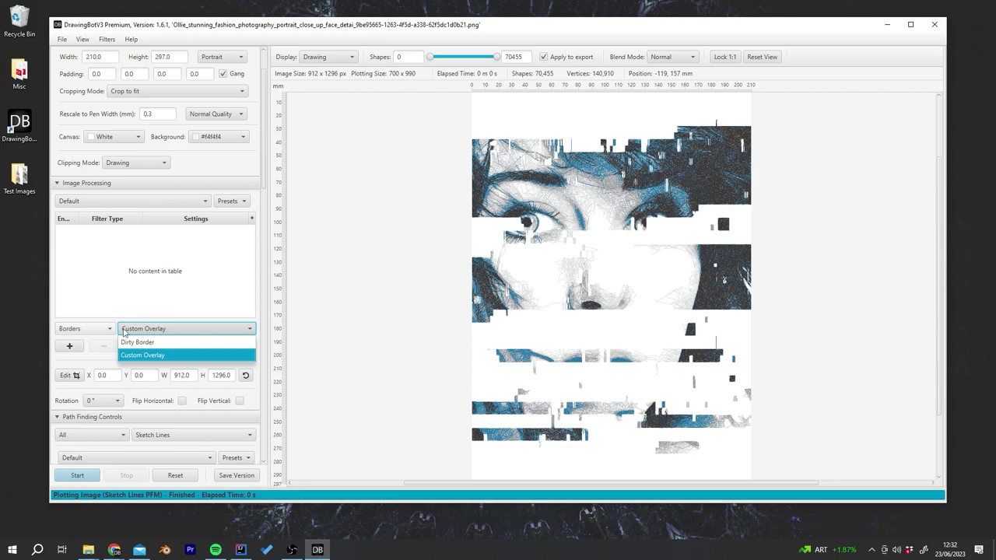
{"action": "left_click", "coordinate": [160, 342]}
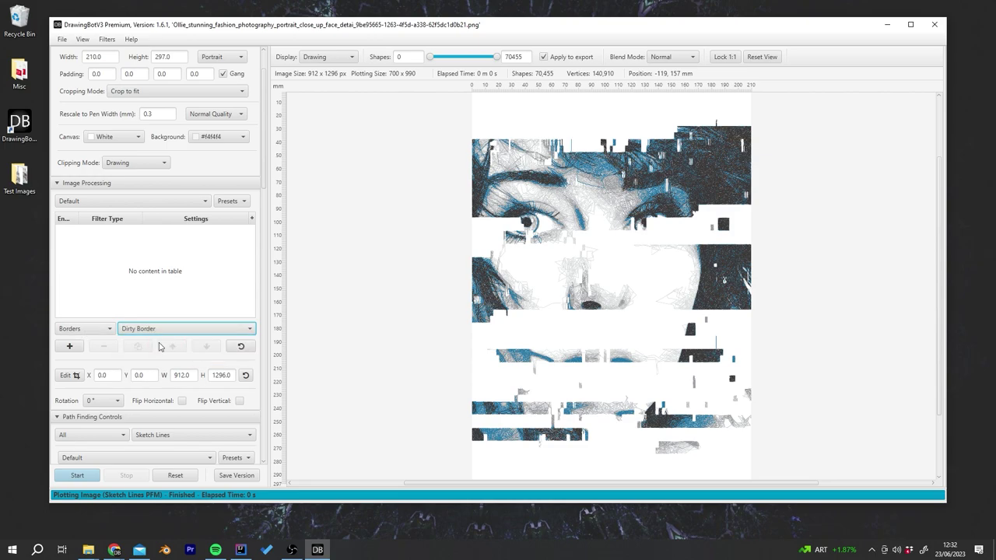
{"action": "left_click", "coordinate": [69, 347]}
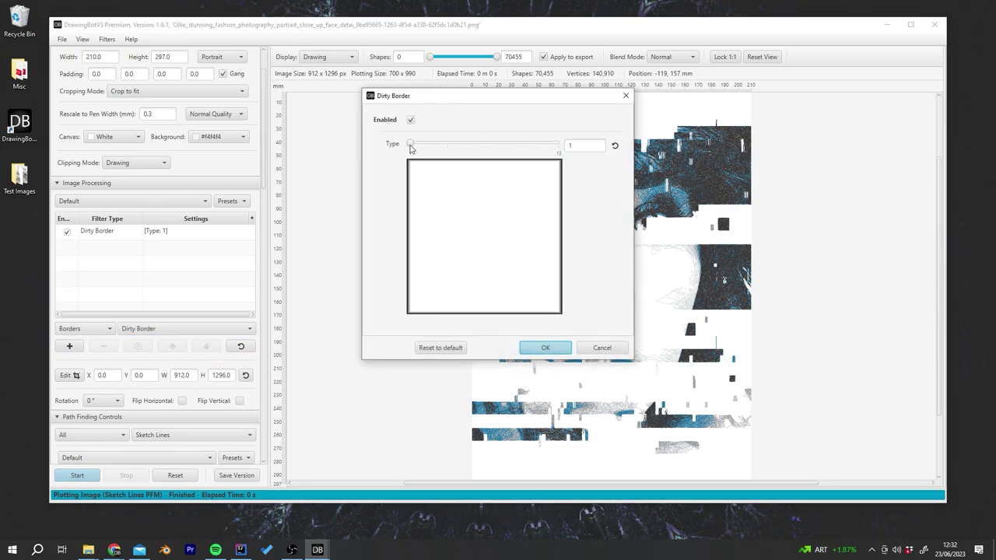
{"action": "left_click_drag", "start_coordinate": [411, 147], "coordinate": [530, 150]}
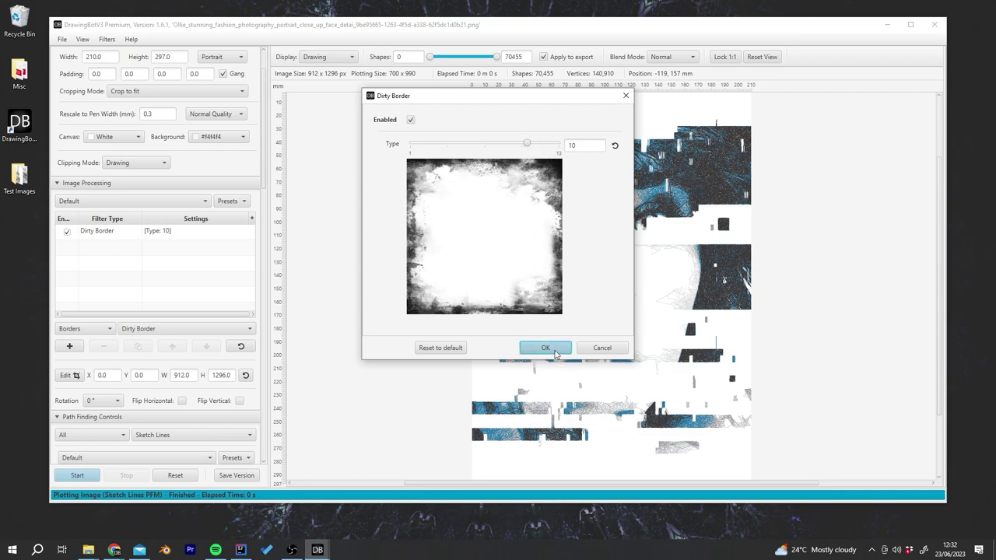
Apply the Type 10 border, then change the Dirty Border to Type 13 and replot (115,355 shapes)
{"action": "left_click", "coordinate": [535, 348]}
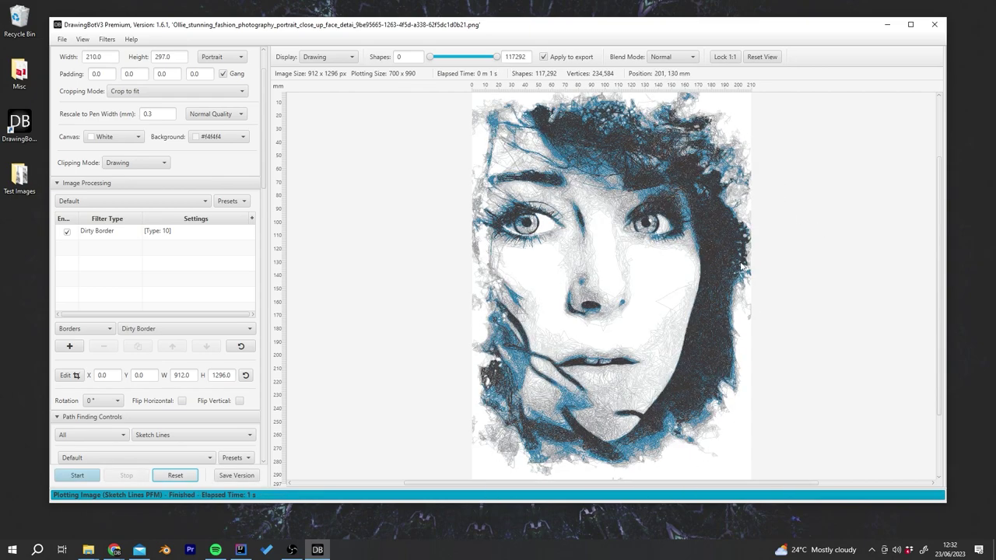
{"action": "left_click", "coordinate": [762, 57]}
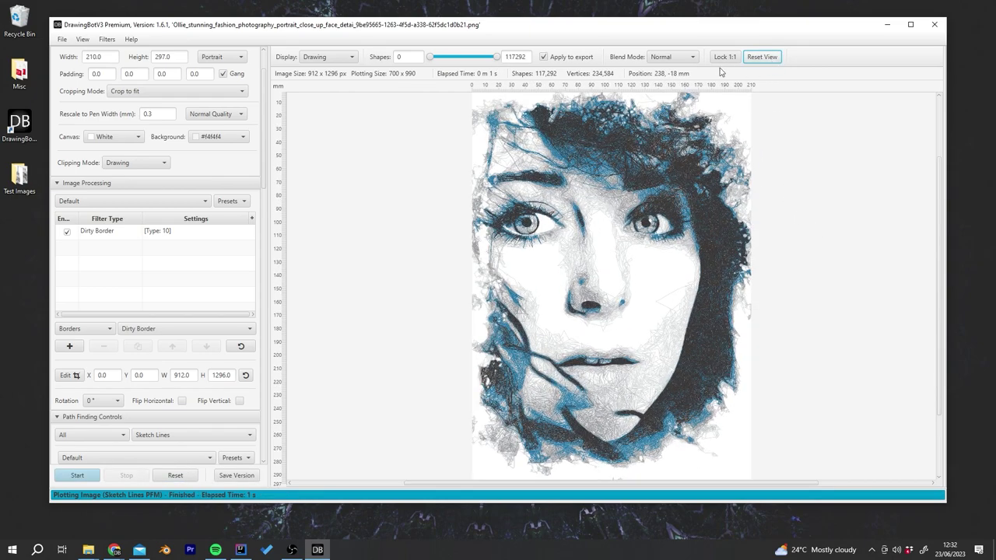
{"action": "right_click", "coordinate": [107, 245]}
{"action": "left_click", "coordinate": [126, 249]}
{"action": "left_click", "coordinate": [534, 146]}
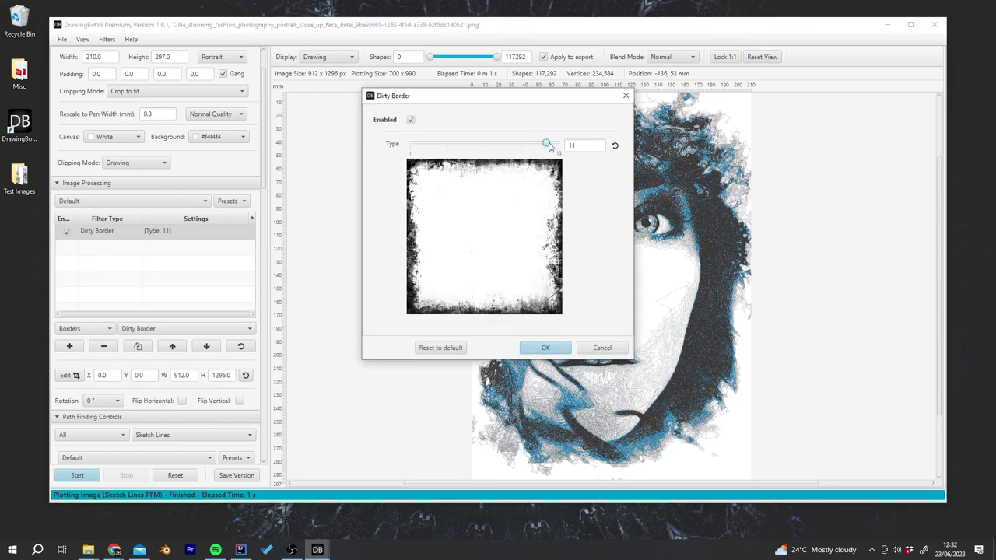
{"action": "left_click_drag", "start_coordinate": [549, 147], "coordinate": [562, 147]}
{"action": "left_click_drag", "start_coordinate": [489, 148], "coordinate": [568, 148]}
{"action": "left_click", "coordinate": [553, 350]}
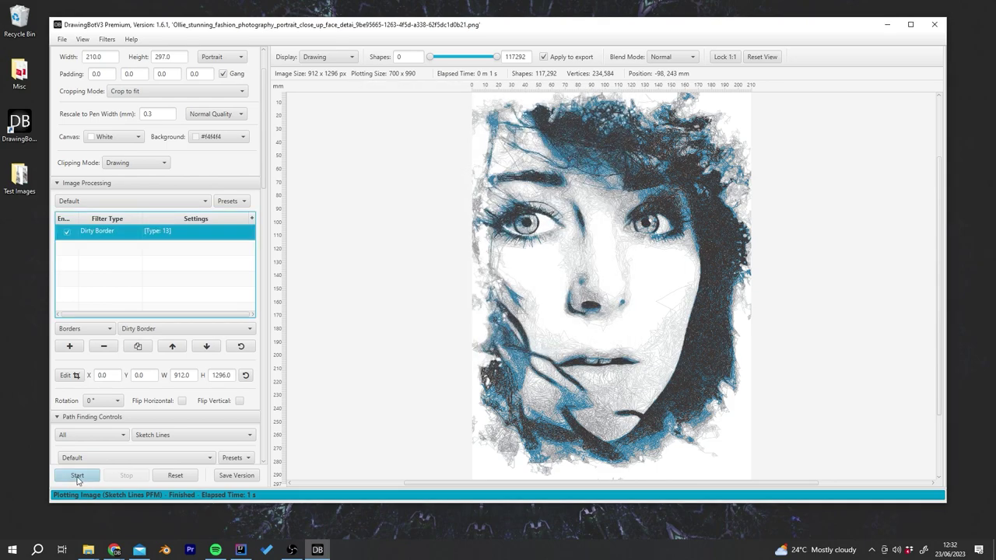
{"action": "left_click", "coordinate": [78, 476]}
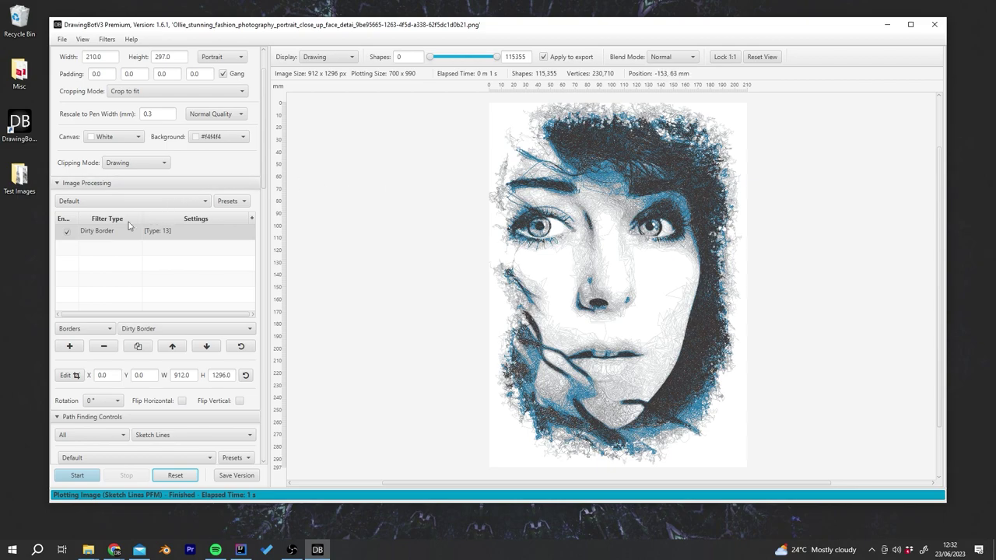
Stack a second Dirty Border filter of Type 4 and replot the portrait
{"action": "right_click", "coordinate": [126, 228]}
{"action": "left_click", "coordinate": [89, 243]}
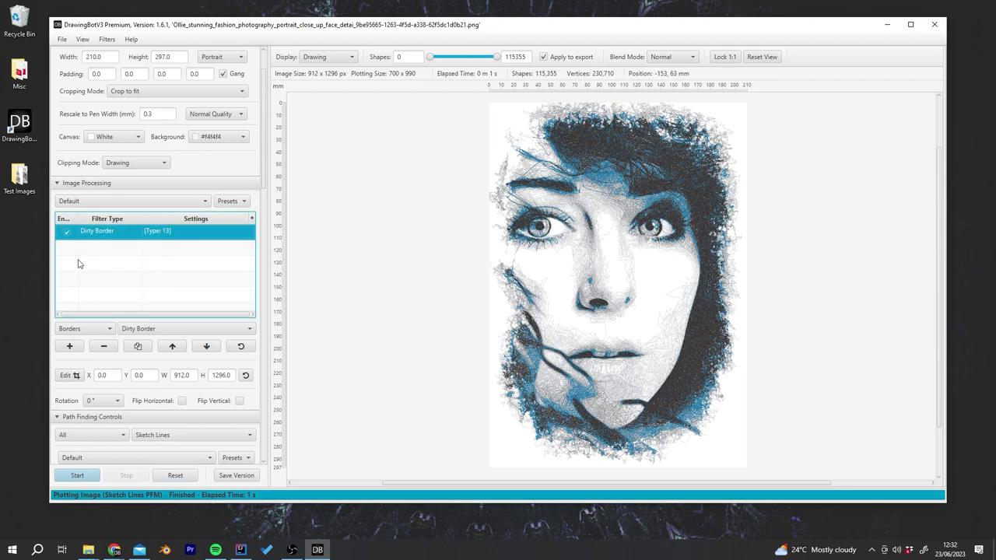
{"action": "left_click", "coordinate": [70, 346]}
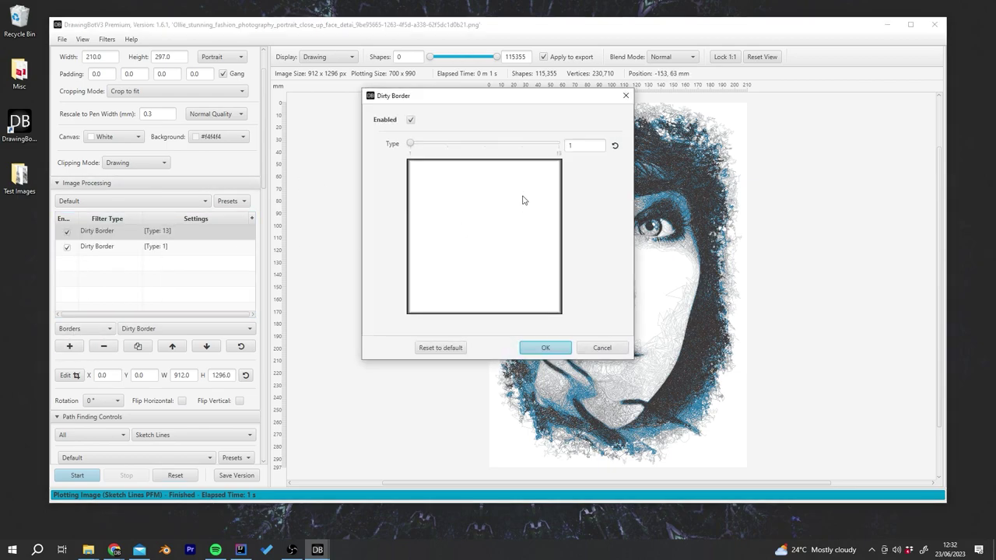
{"action": "left_click_drag", "start_coordinate": [412, 146], "coordinate": [459, 151]}
{"action": "left_click", "coordinate": [548, 348]}
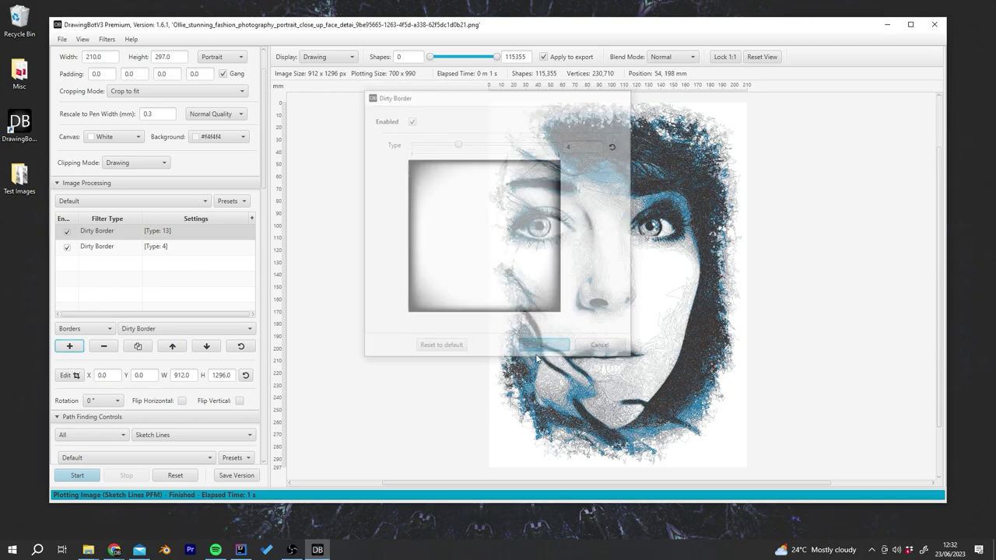
{"action": "left_click", "coordinate": [77, 475]}
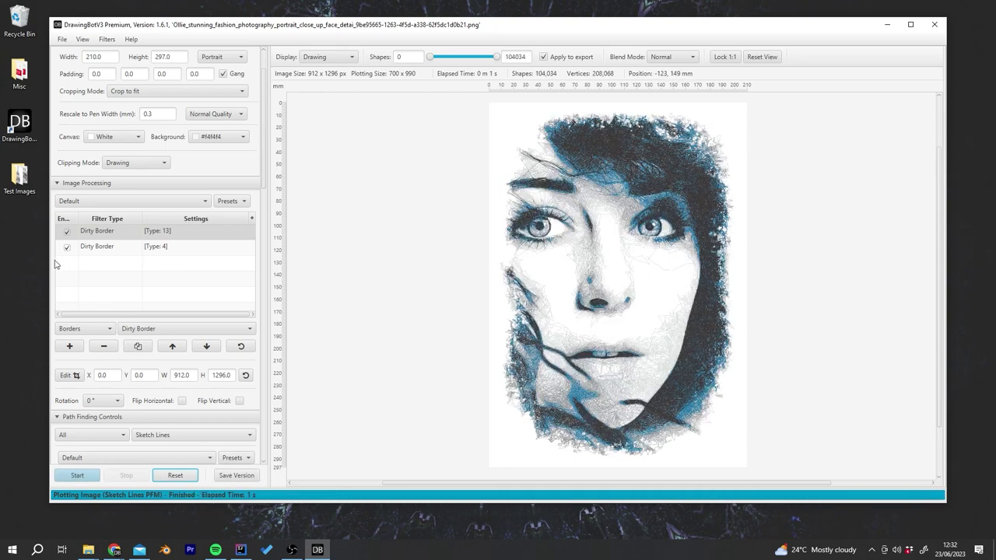
Change the first Dirty Border to Type 5 and load a new fashion portrait photo
{"action": "right_click", "coordinate": [115, 239]}
{"action": "left_click", "coordinate": [140, 243]}
{"action": "left_click_drag", "start_coordinate": [559, 144], "coordinate": [462, 147]}
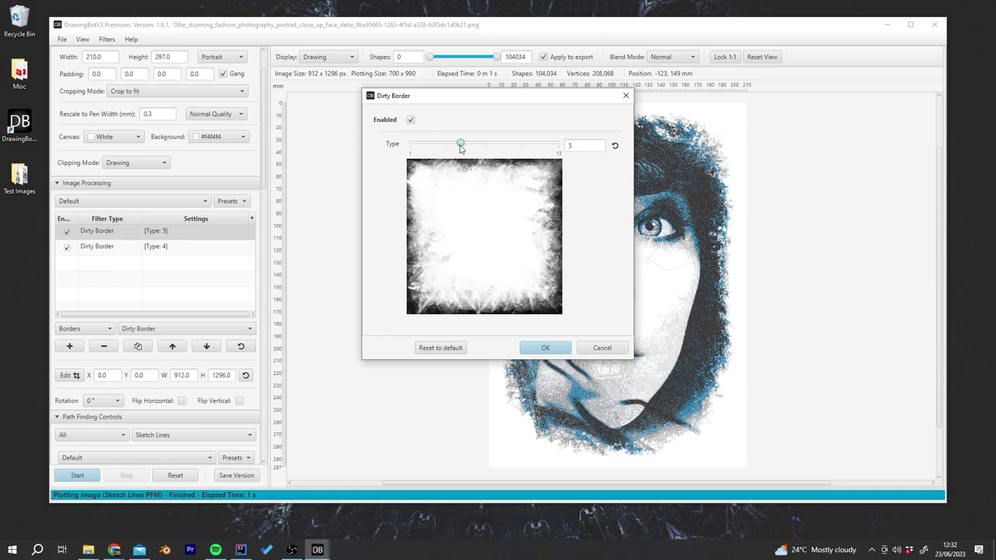
{"action": "left_click", "coordinate": [545, 350]}
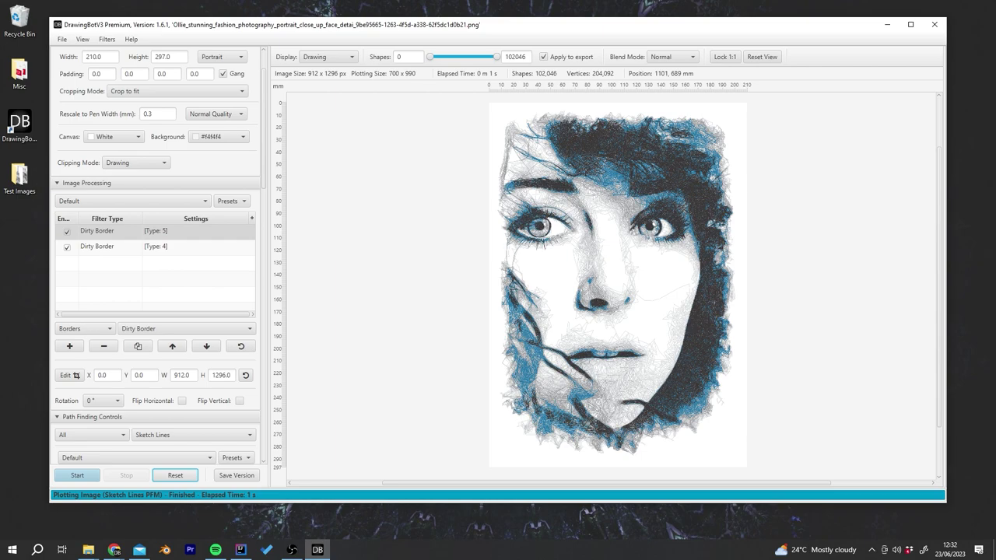
{"action": "left_click_drag", "start_coordinate": [790, 273], "coordinate": [641, 291]}
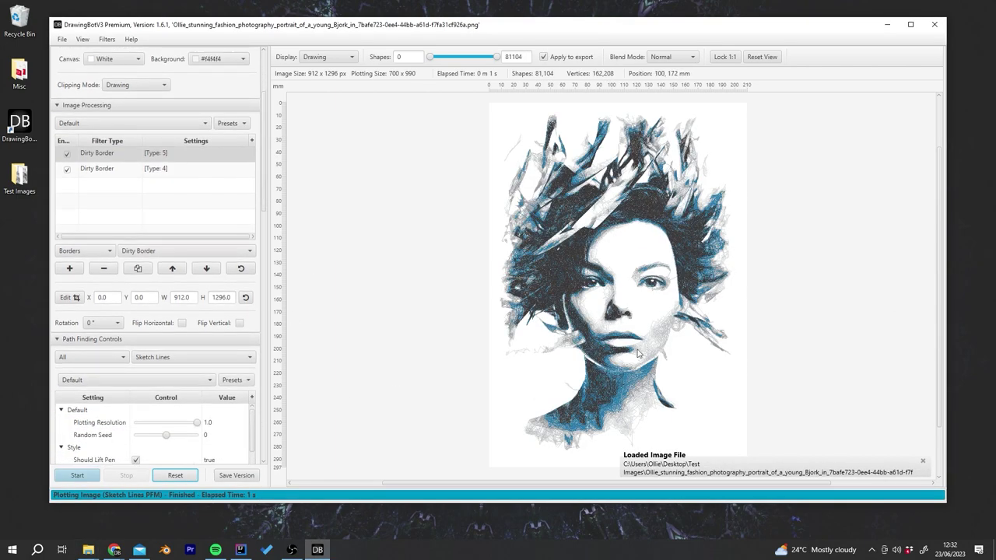
Disable both Dirty Border filters and replot a borderless comparison (103,998 shapes)
{"action": "scroll", "coordinate": [650, 387], "scroll_direction": "up", "scroll_amount": 4}
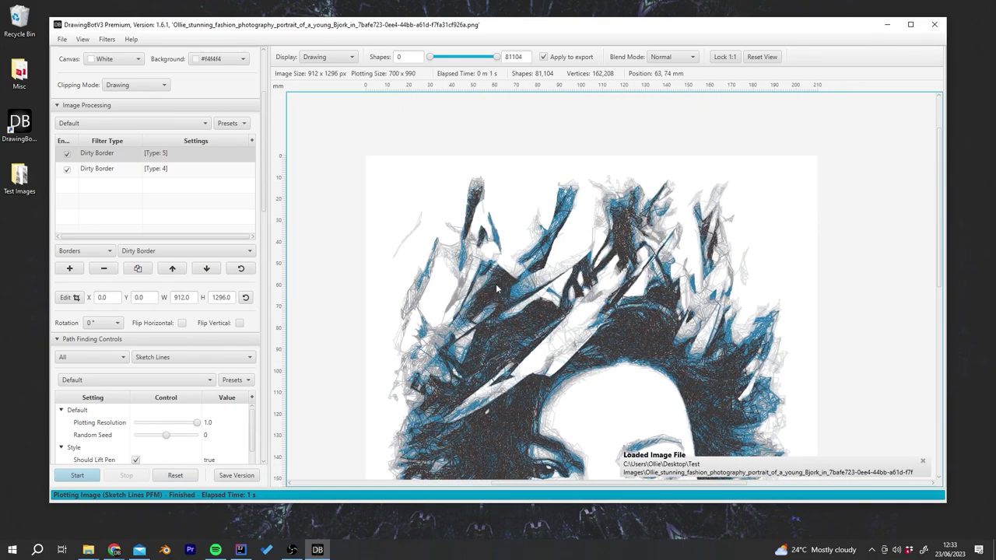
{"action": "scroll", "coordinate": [491, 272], "scroll_direction": "up", "scroll_amount": 2}
{"action": "scroll", "coordinate": [444, 204], "scroll_direction": "down", "scroll_amount": 6}
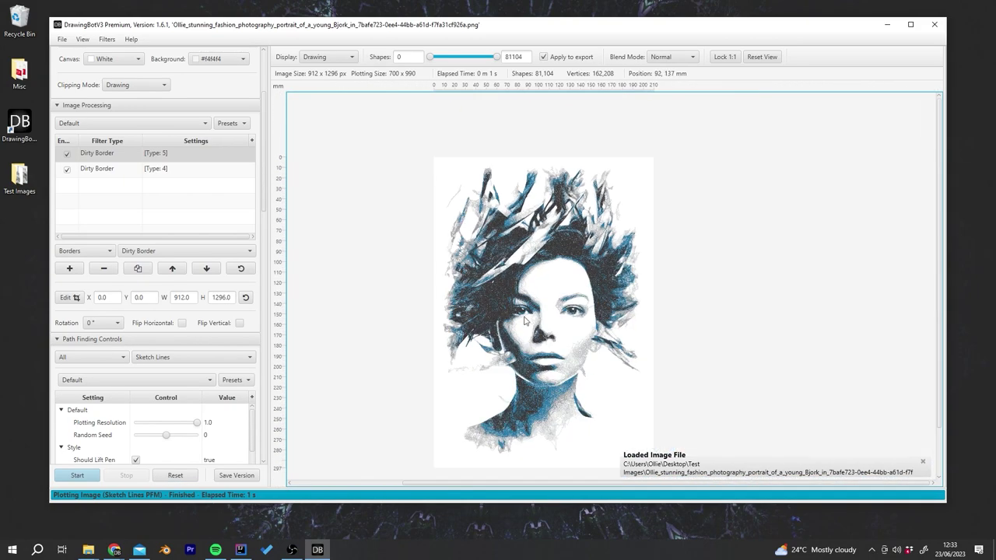
{"action": "left_click", "coordinate": [67, 153]}
{"action": "left_click", "coordinate": [67, 169]}
{"action": "left_click", "coordinate": [87, 478]}
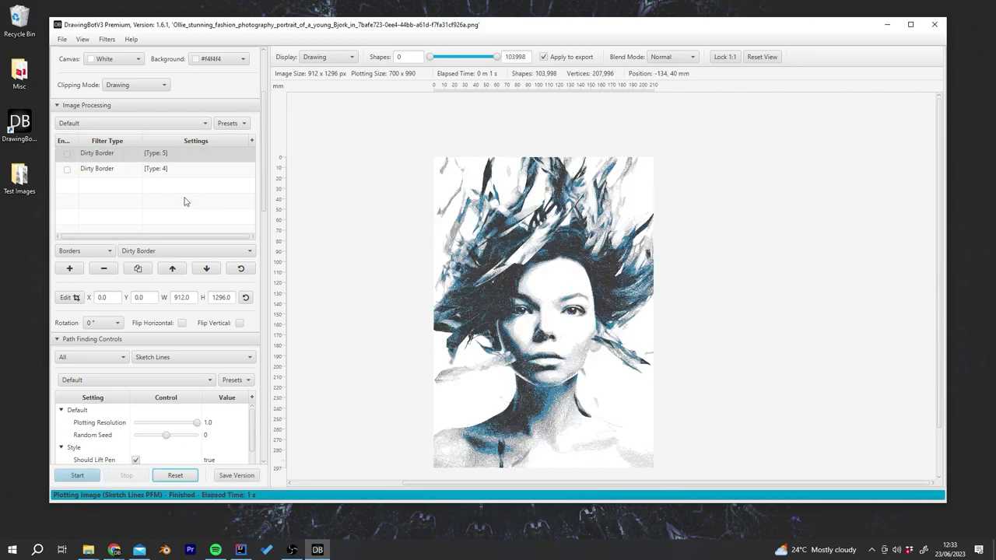
Re-enable the Dirty Borders and replot the framed portrait (81,104 shapes)
{"action": "left_click", "coordinate": [67, 169]}
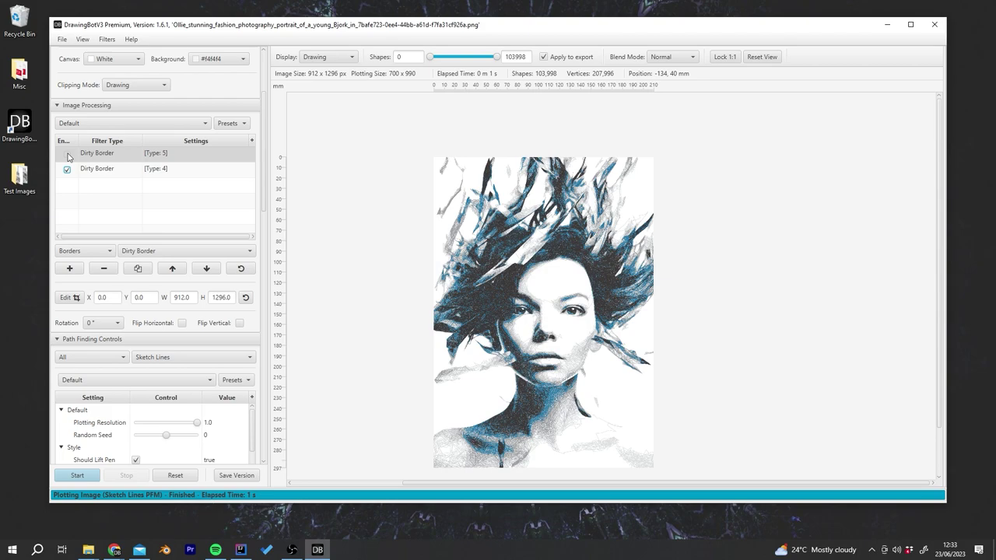
{"action": "left_click", "coordinate": [89, 473]}
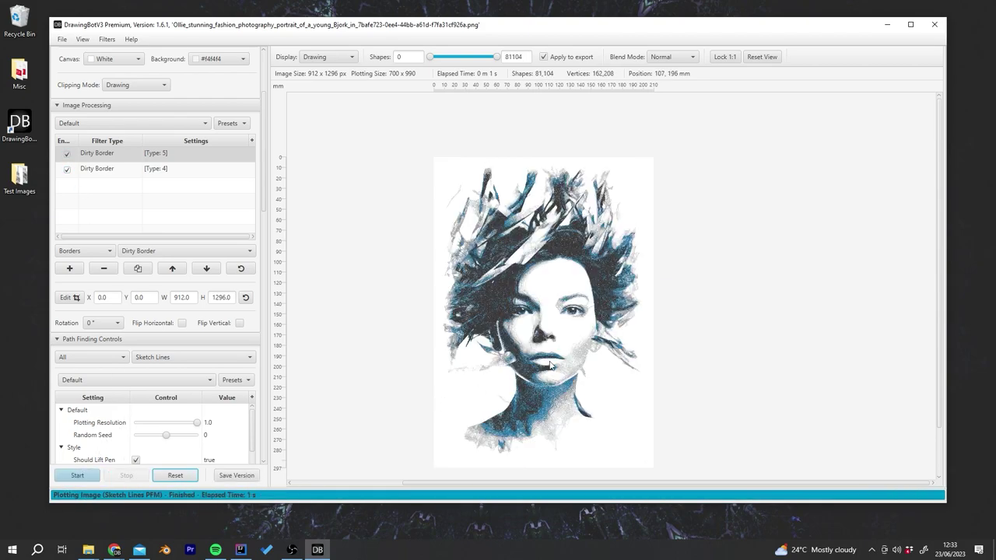
{"action": "scroll", "coordinate": [566, 337], "scroll_direction": "up", "scroll_amount": 1}
{"action": "scroll", "coordinate": [566, 334], "scroll_direction": "up", "scroll_amount": 1}
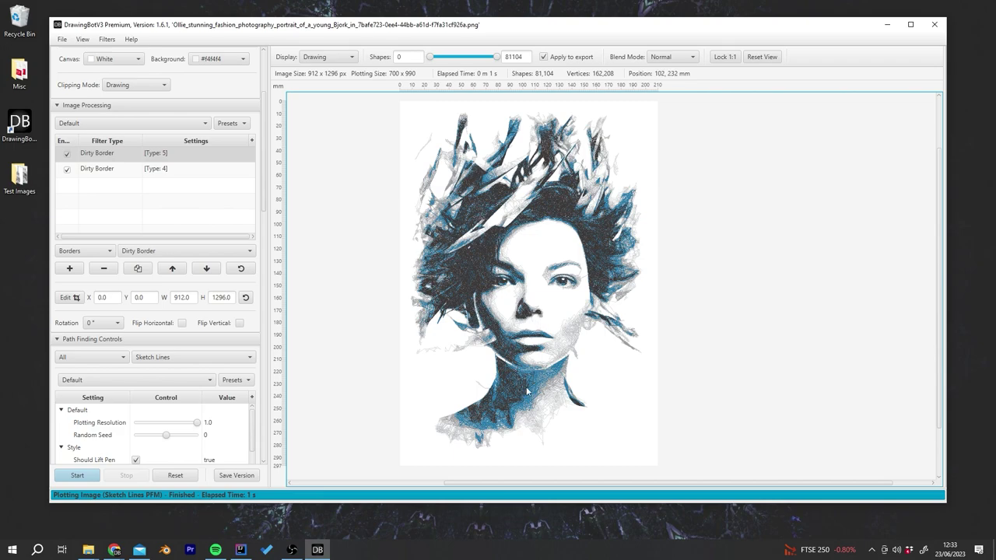
{"action": "left_click", "coordinate": [761, 57]}
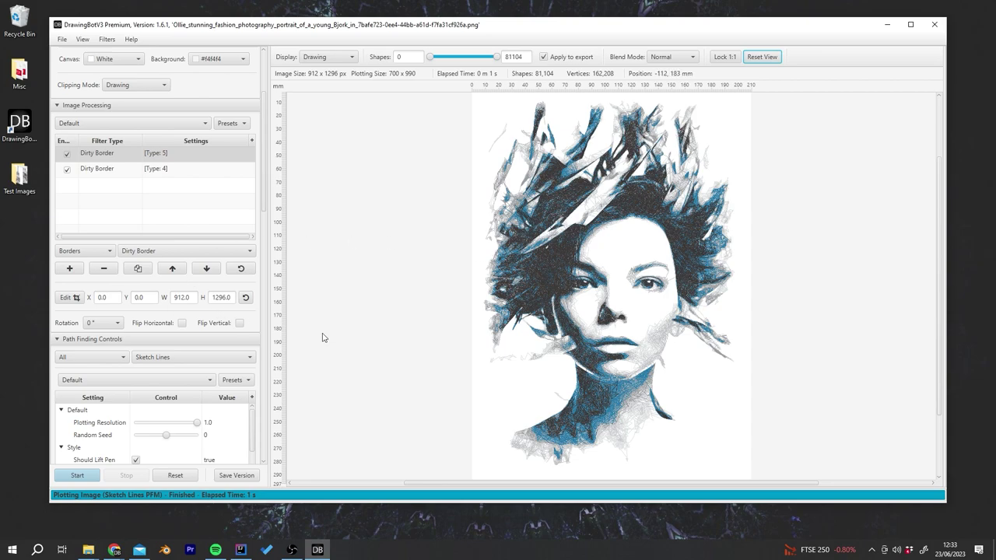
{"action": "scroll", "coordinate": [78, 311], "scroll_direction": "up", "scroll_amount": 4}
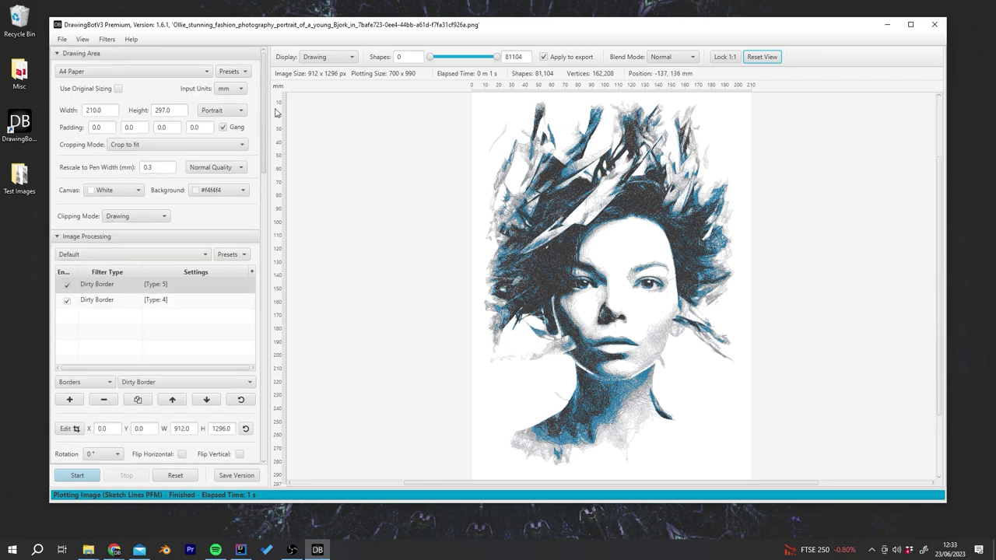
{"action": "scroll", "coordinate": [263, 159], "scroll_direction": "down", "scroll_amount": 9}
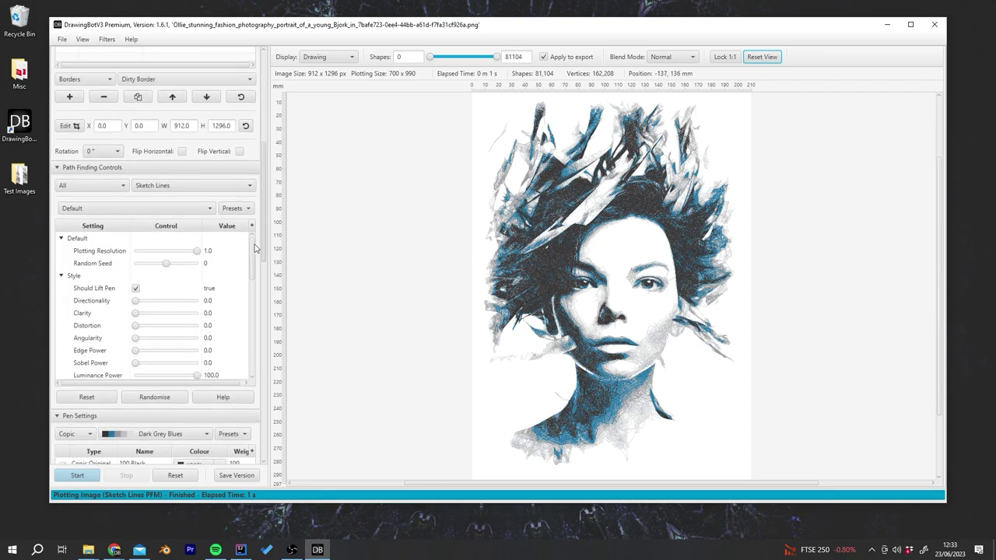
{"action": "left_click", "coordinate": [160, 191]}
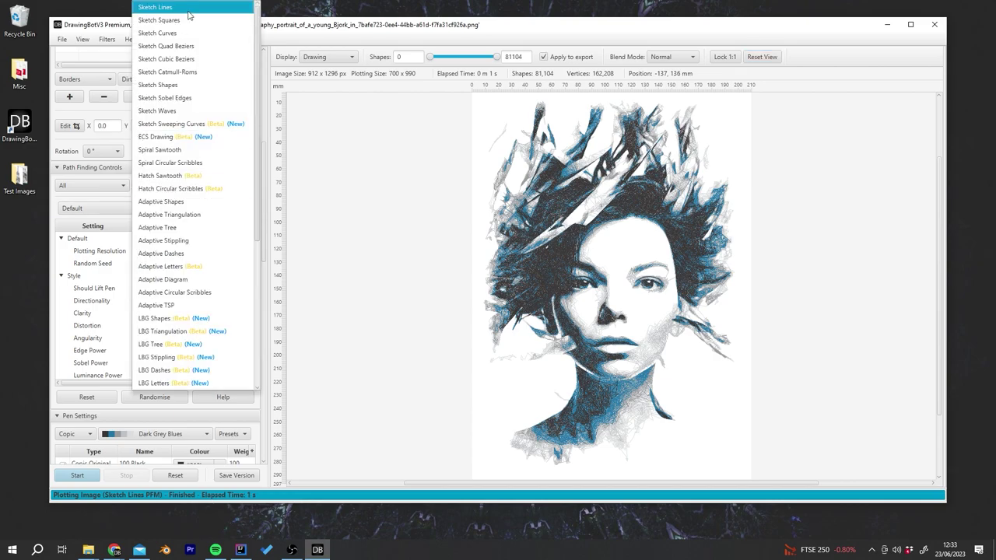
{"action": "left_click", "coordinate": [384, 208]}
{"action": "left_click_drag", "start_coordinate": [262, 196], "coordinate": [267, 90]}
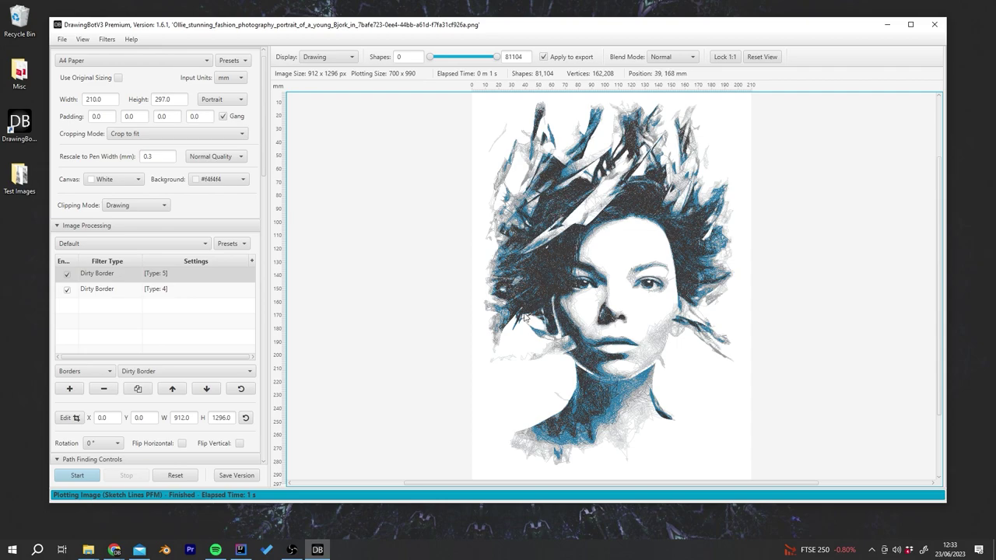
{"action": "left_click", "coordinate": [292, 550]}
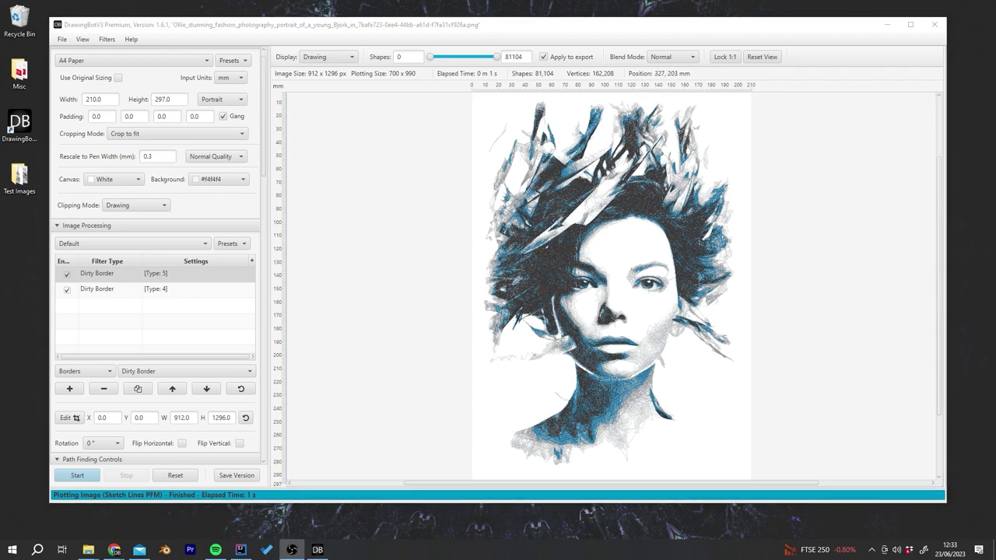